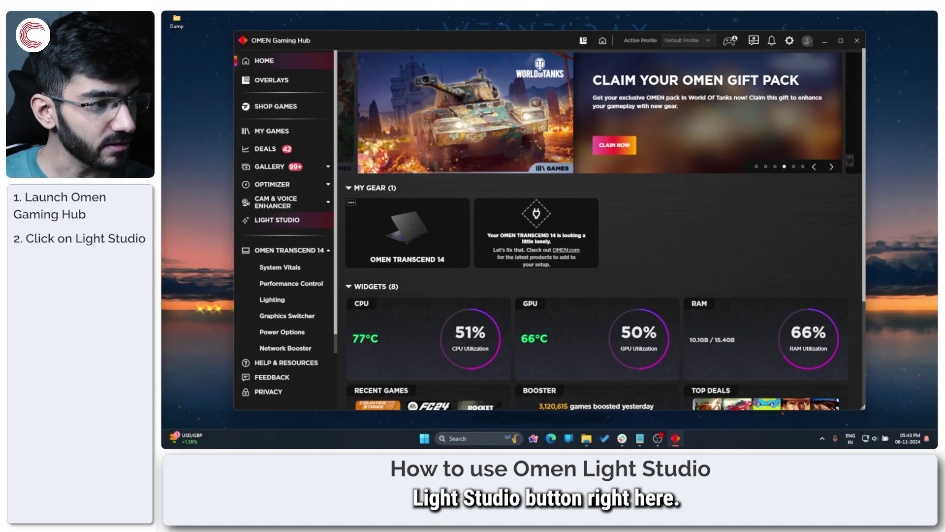
- Launch OMEN Light Studio from the LIGHT STUDIO entry in the Gaming Hub sidebar
click(296, 220)
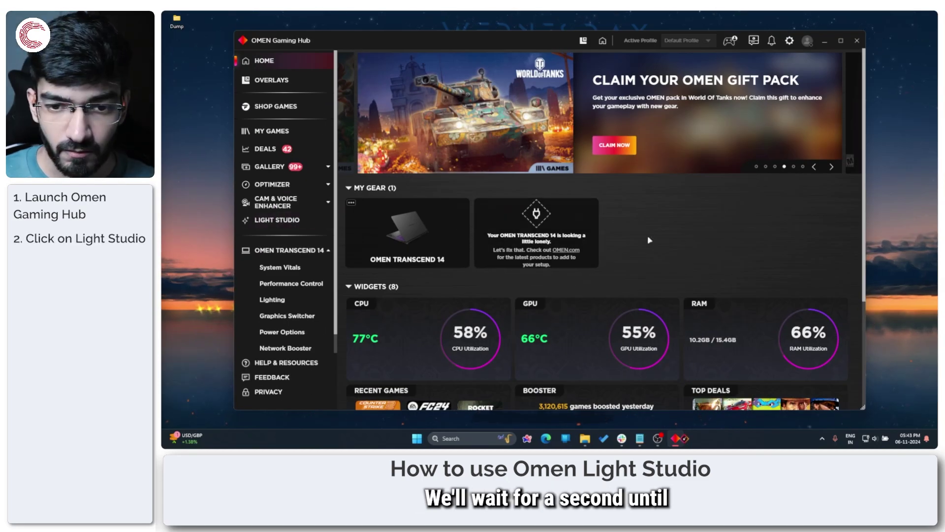
- Bring the Light Studio window to the front, reposition it, and switch to the Layout view
click(688, 445)
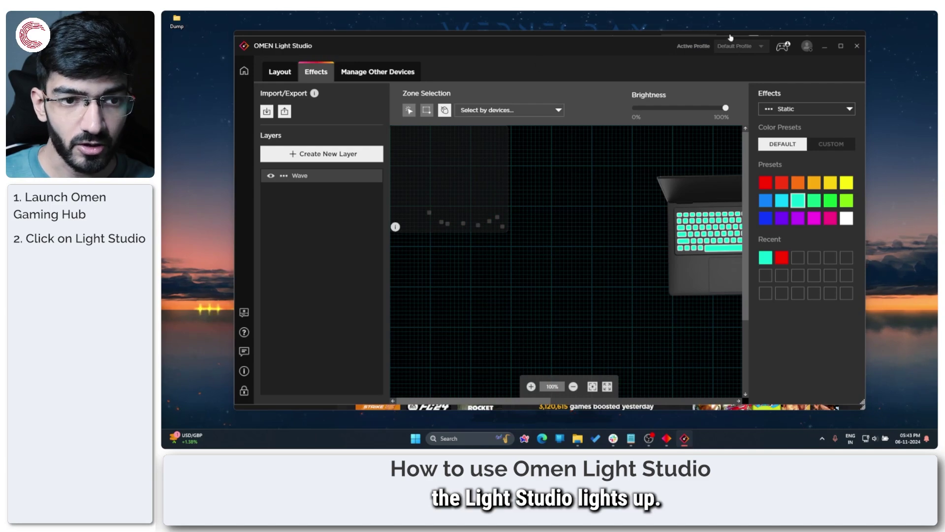
drag(649, 44, 653, 70)
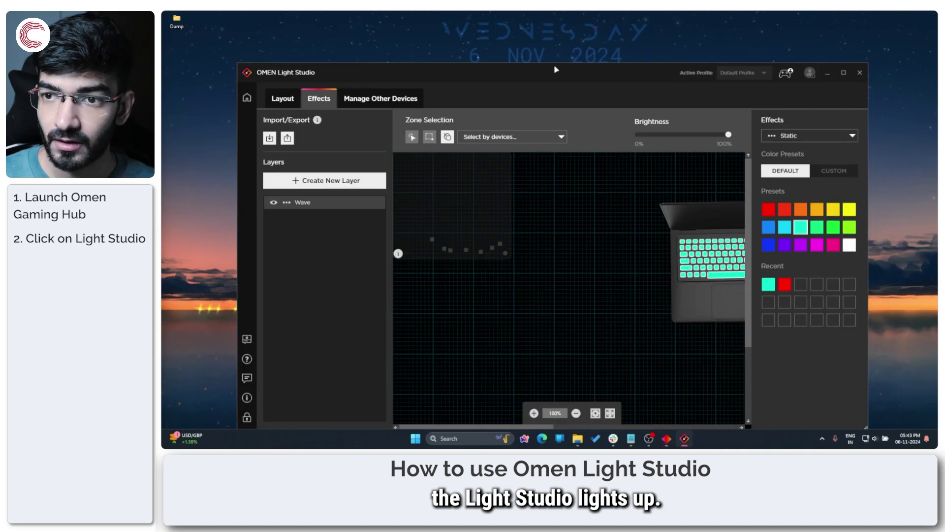
drag(556, 69, 551, 43)
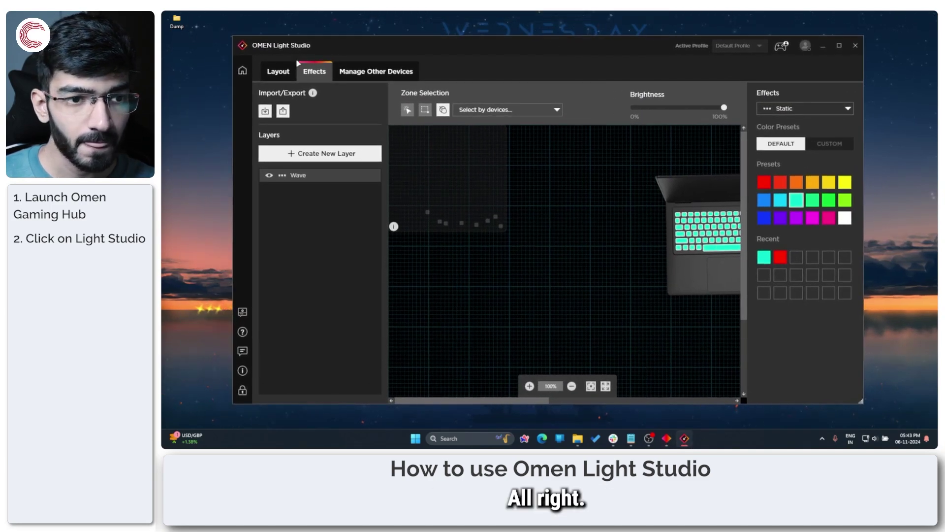
click(268, 74)
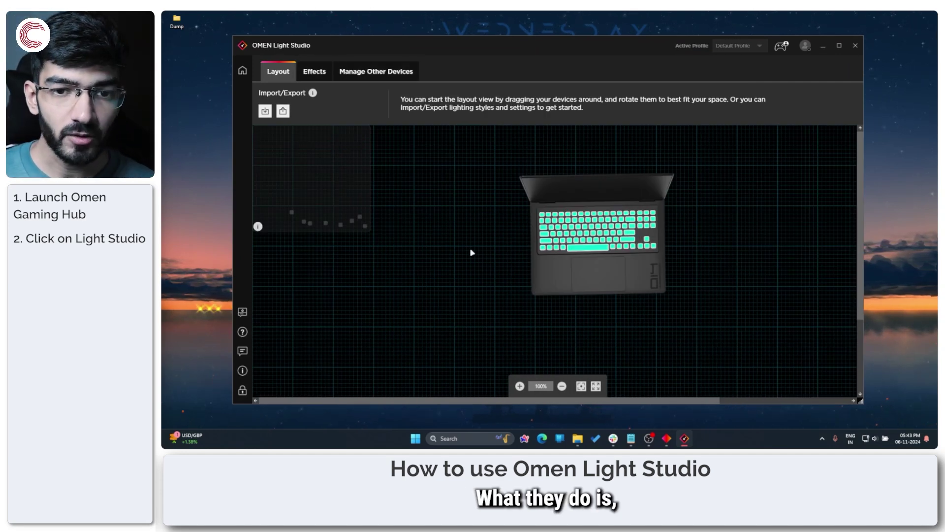
- Zoom out the layout grid and move the WindowsLighting device around, returning it to the top-left corner
mouse_move(471, 253)
mouse_down()
mouse_move(433, 232)
mouse_move(464, 249)
mouse_move(459, 242)
mouse_up()
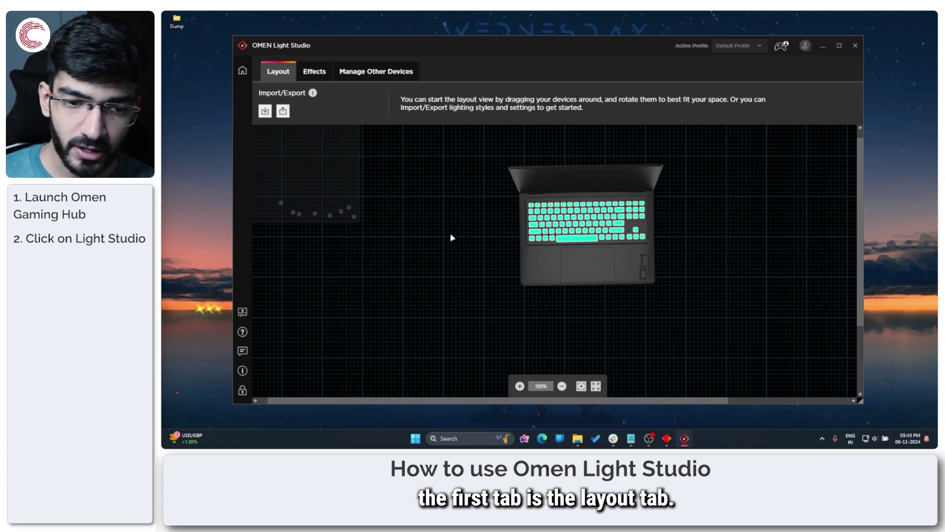
scroll(453, 236, down, 3)
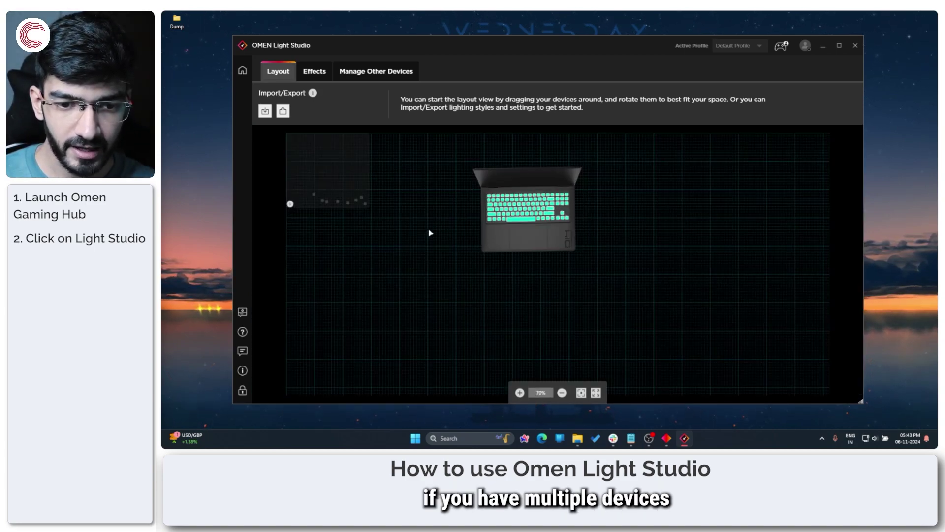
drag(360, 50, 367, 44)
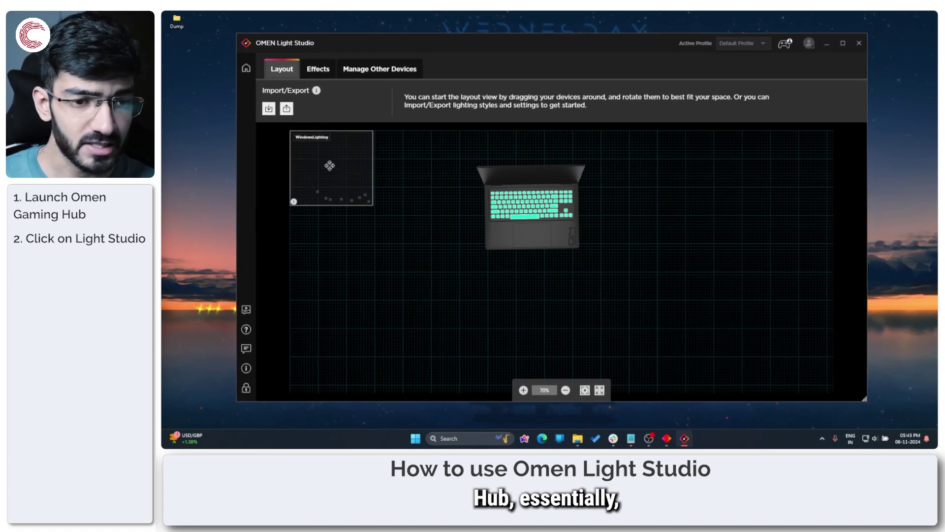
drag(333, 166, 392, 201)
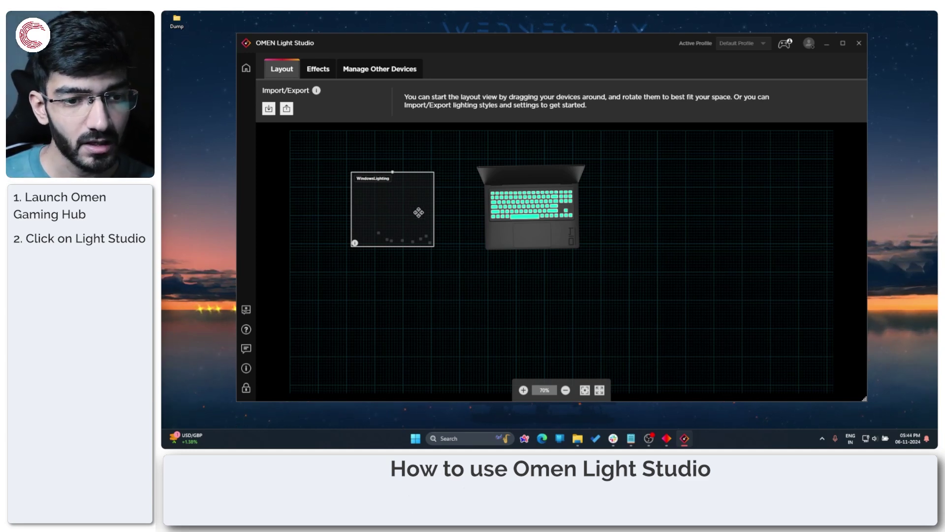
drag(419, 212, 412, 208)
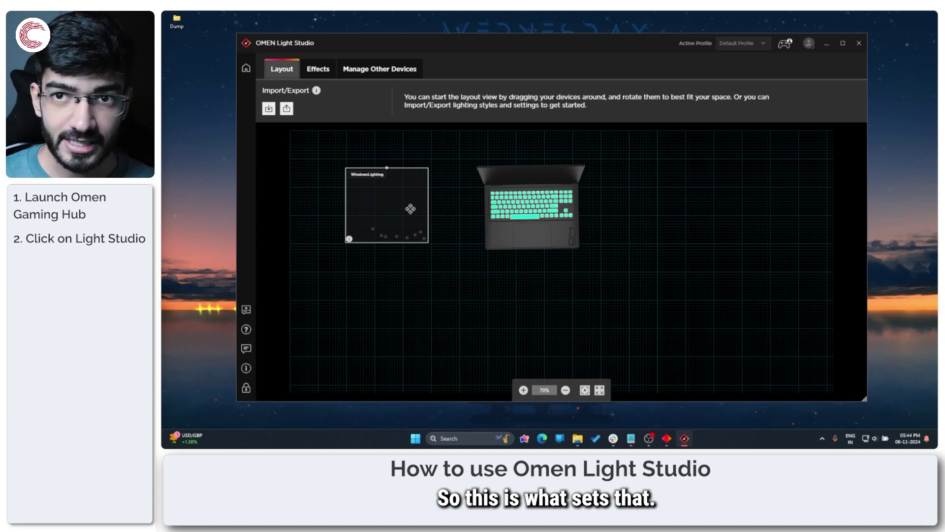
drag(410, 209, 349, 170)
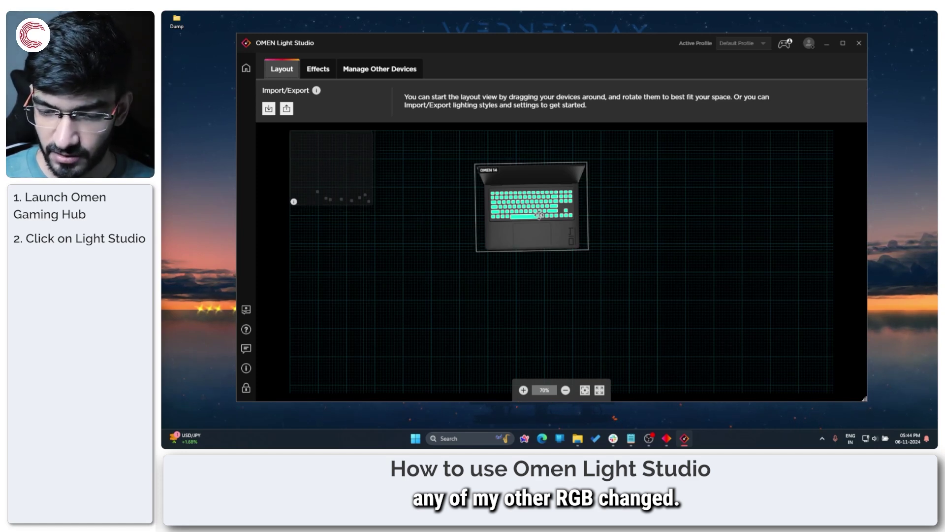
click(544, 220)
- Move and tilt the OMEN 14 laptop on the grid, then rotate it back upright
drag(549, 228, 495, 248)
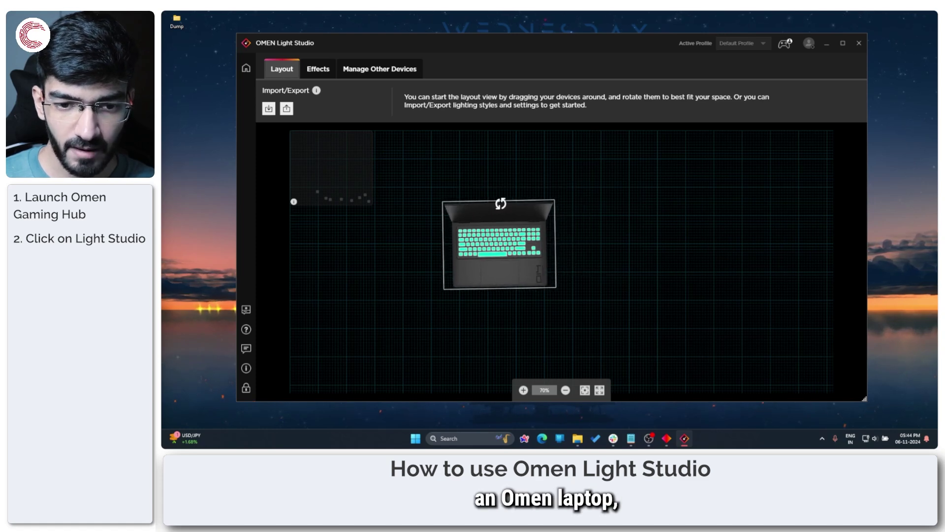
drag(501, 204, 597, 211)
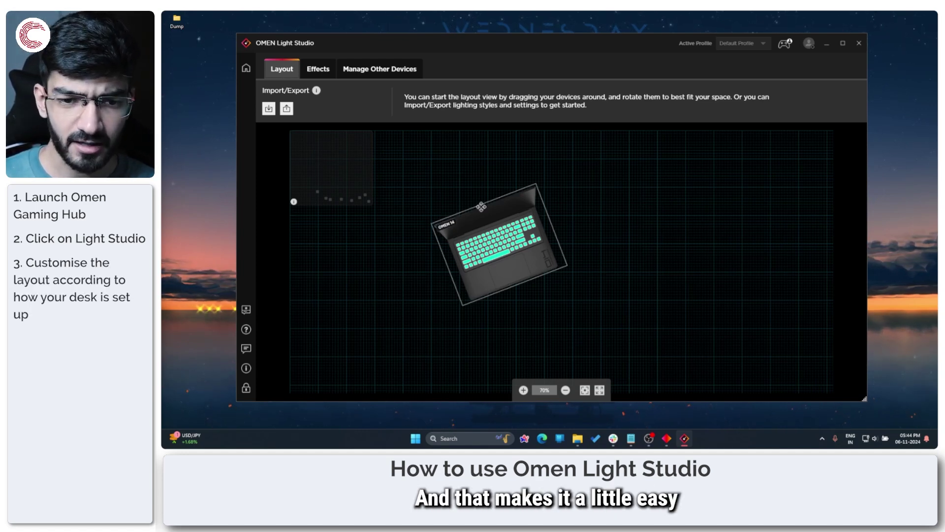
drag(528, 215, 521, 203)
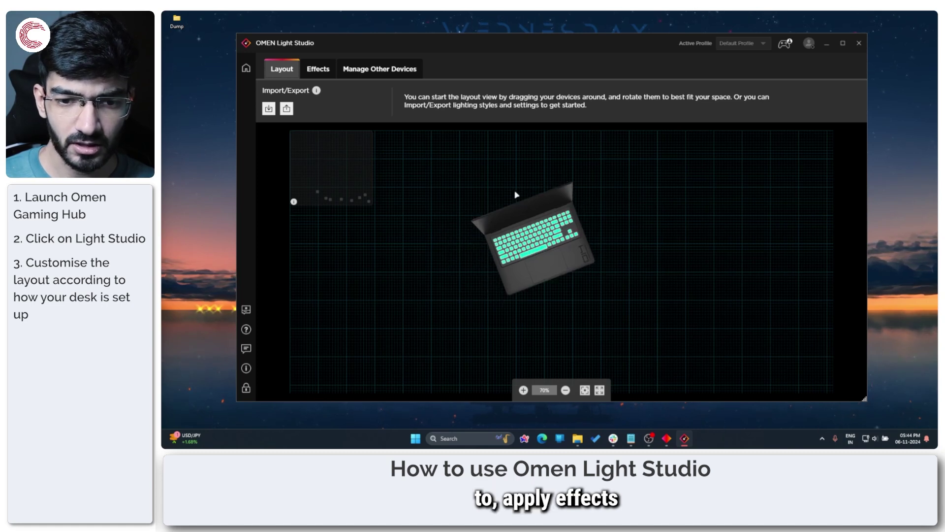
drag(526, 198, 541, 197)
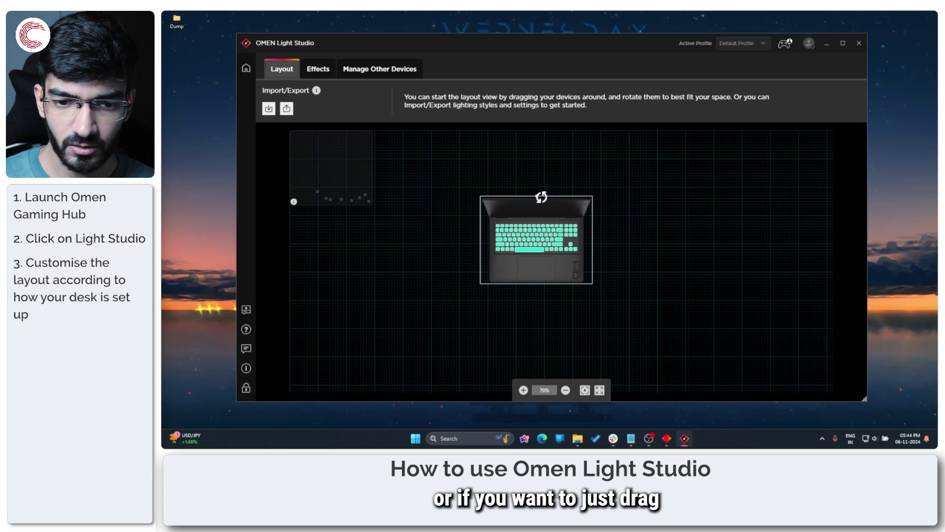
drag(541, 197, 537, 196)
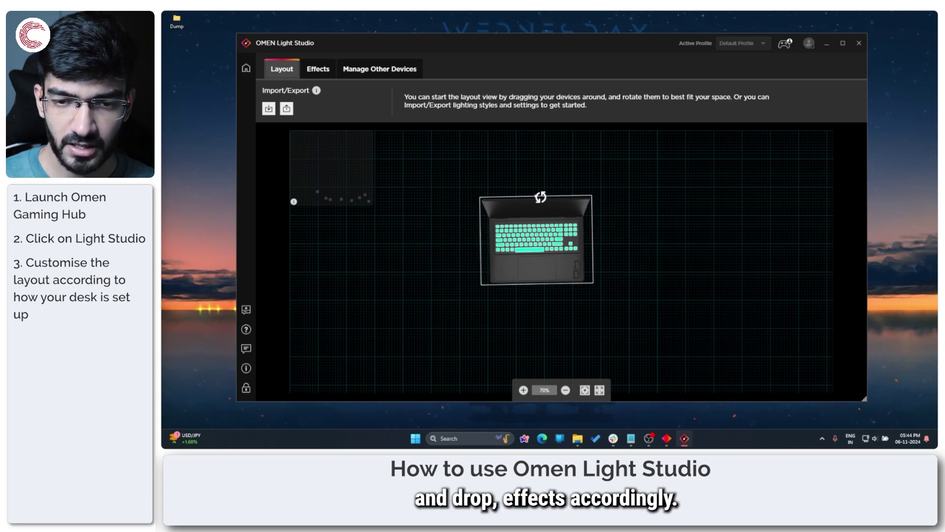
click(318, 70)
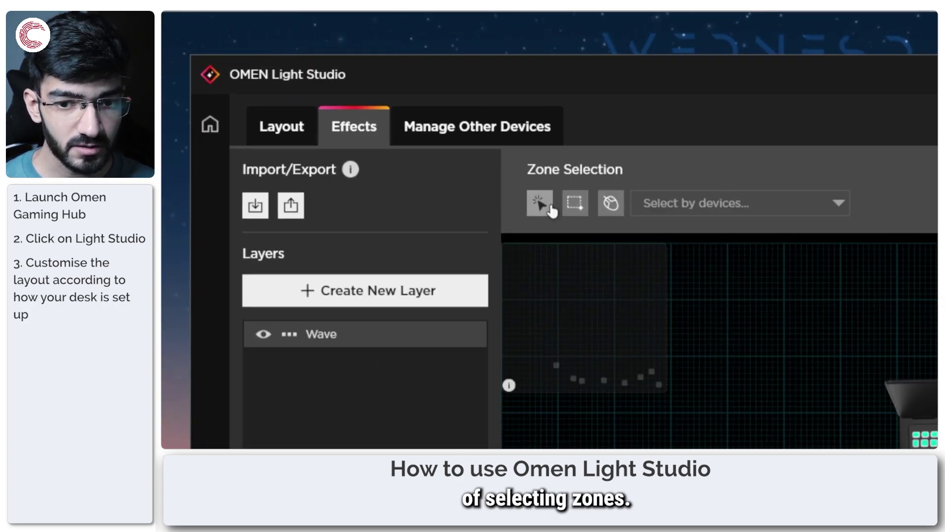
- Click through the right, WASD, left and centre key zones, keeping the centre lit in Static cyan
click(550, 209)
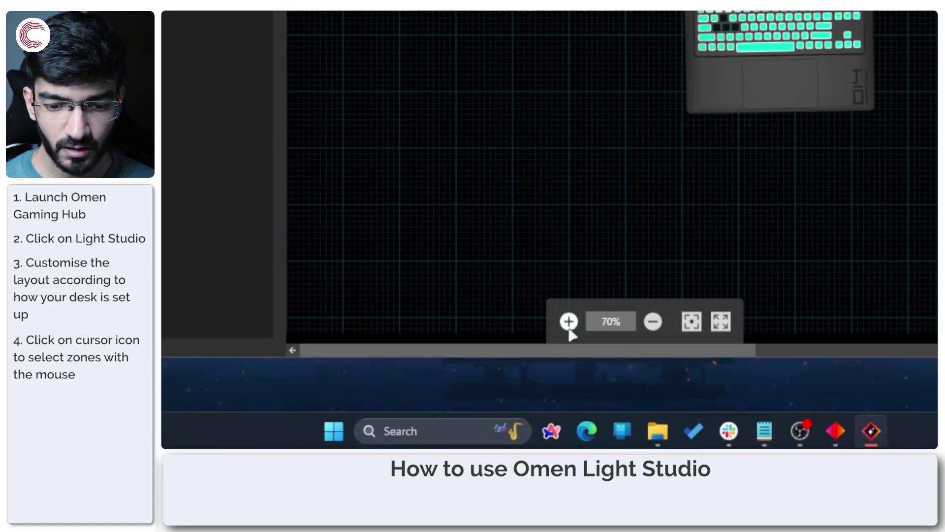
click(569, 322)
click(568, 322)
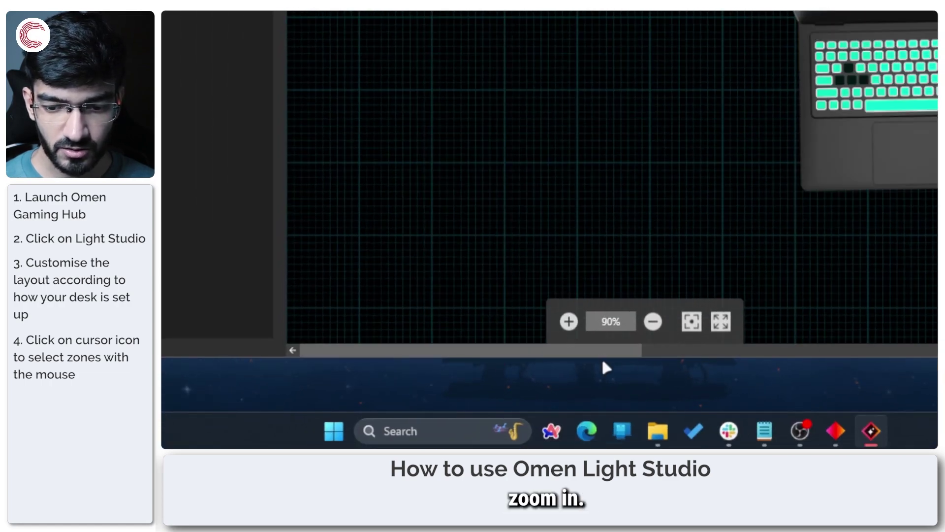
drag(593, 350, 741, 348)
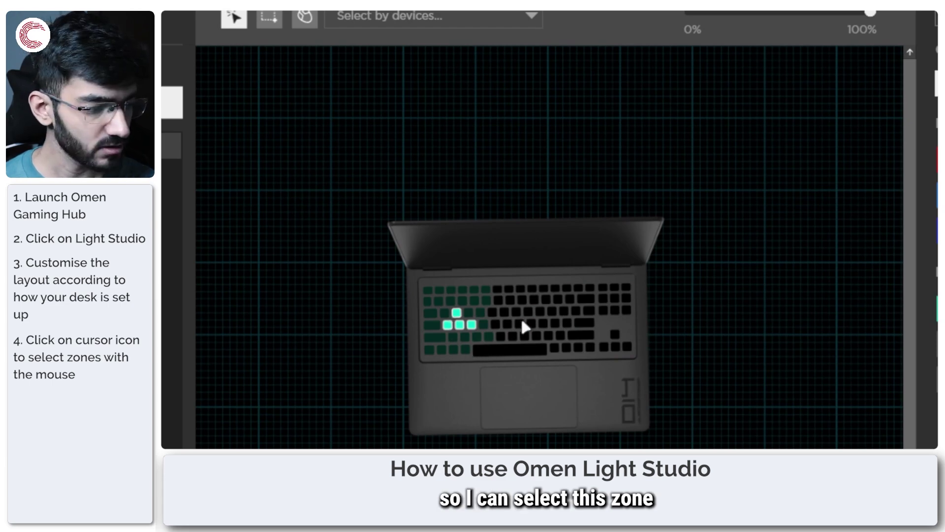
click(605, 303)
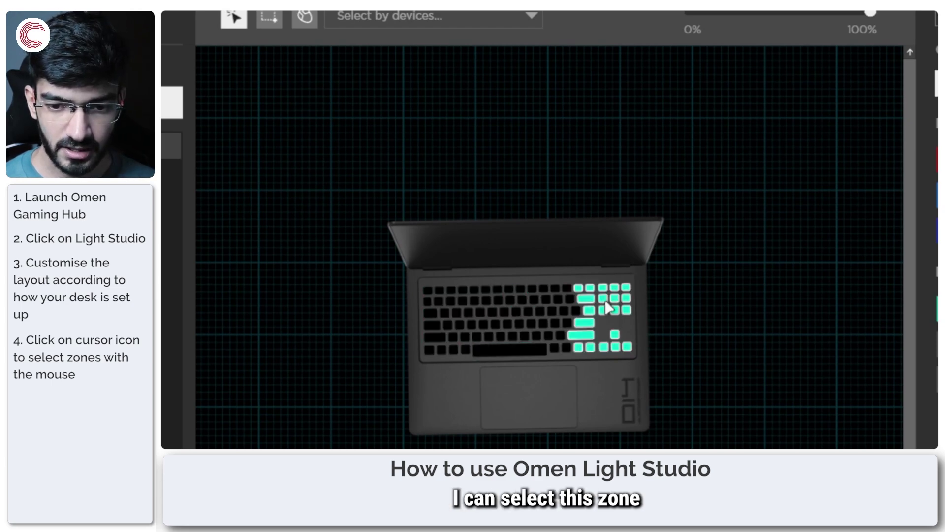
click(460, 322)
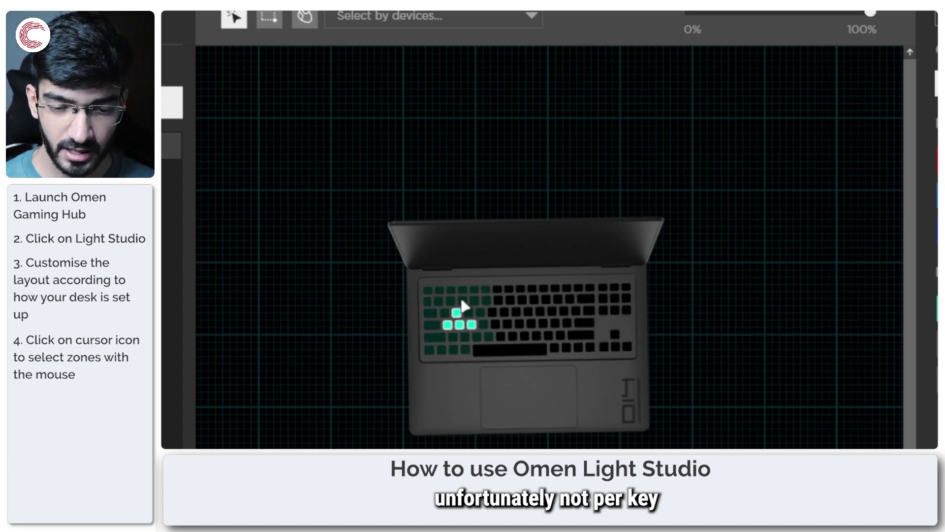
click(462, 302)
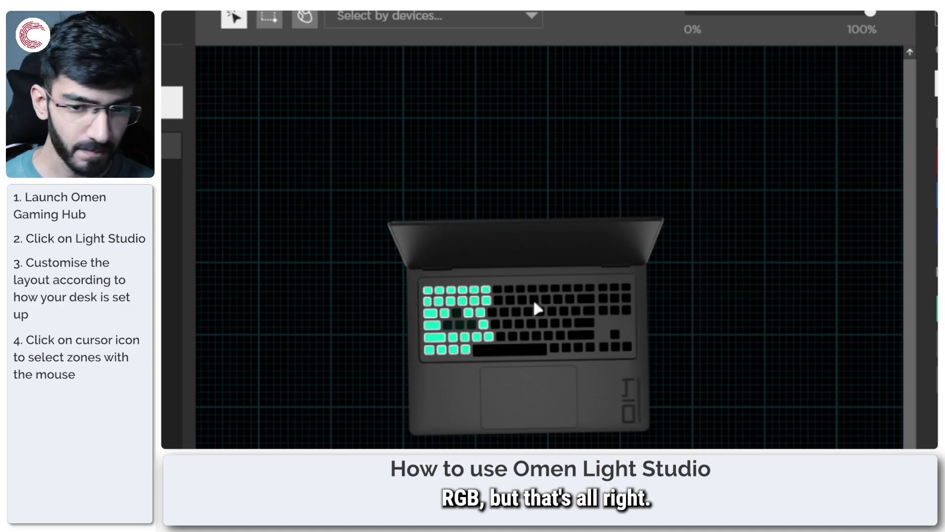
click(534, 304)
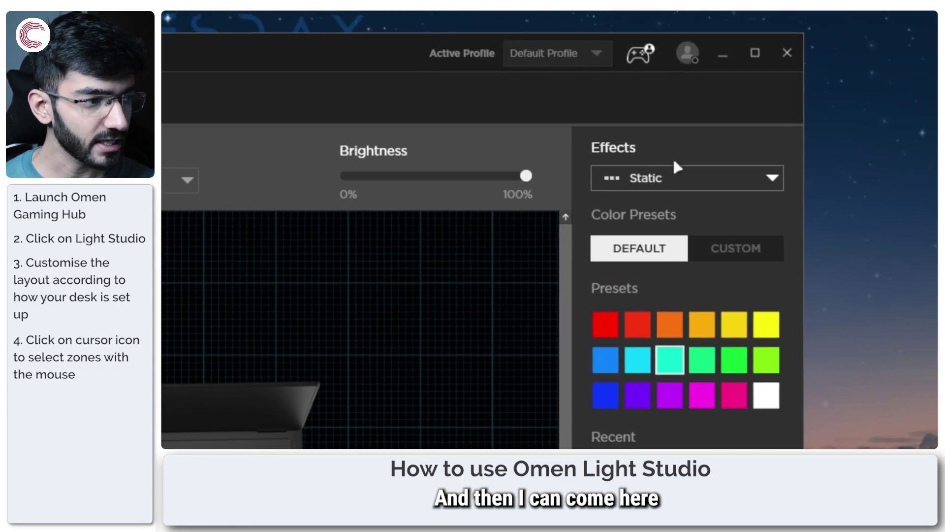
click(665, 179)
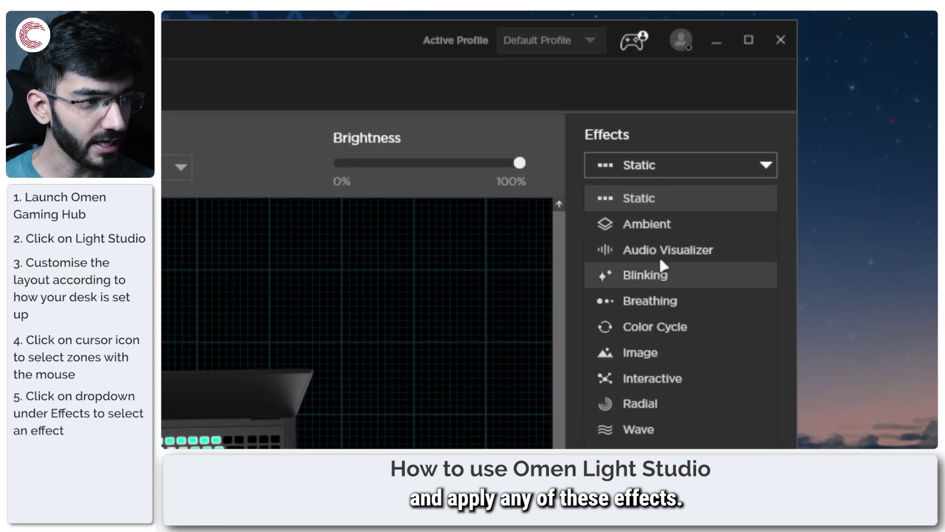
click(666, 178)
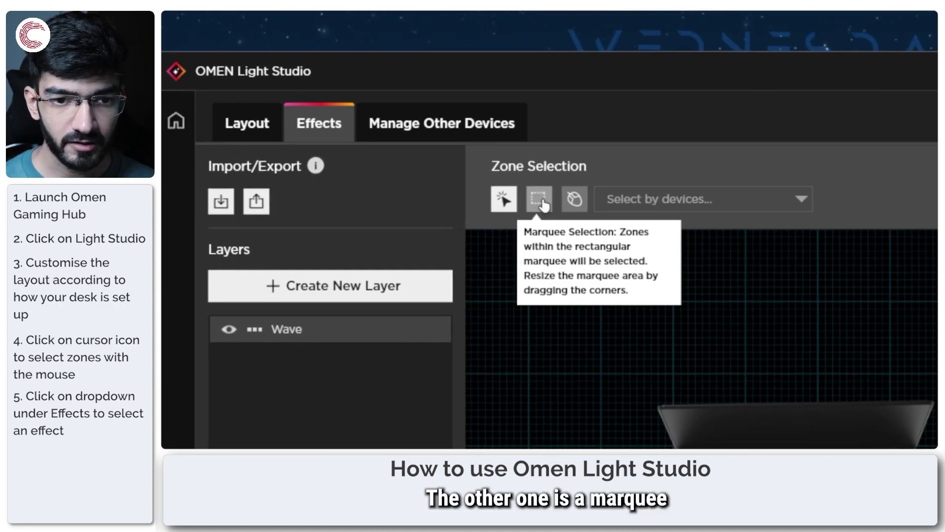
- Draw a marquee selection over the keyboard and enlarge it to enclose the whole laptop
click(544, 204)
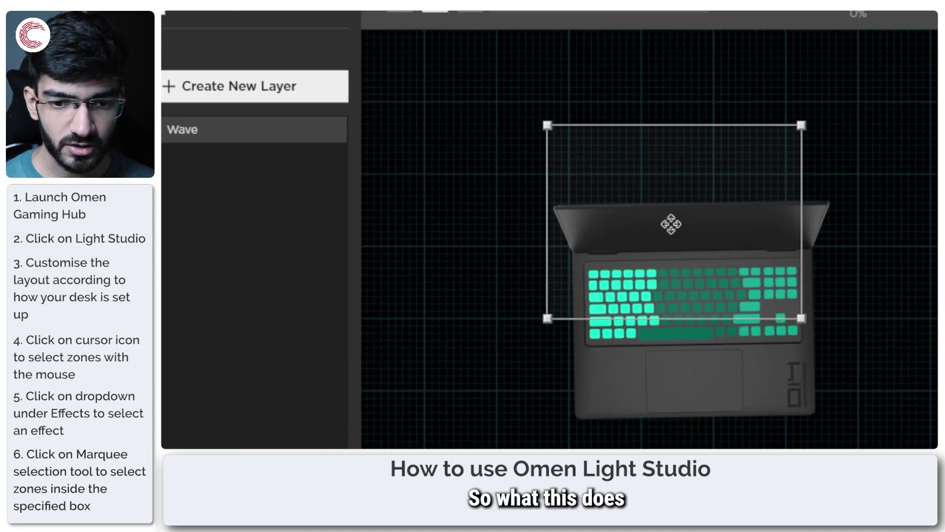
drag(671, 224, 562, 217)
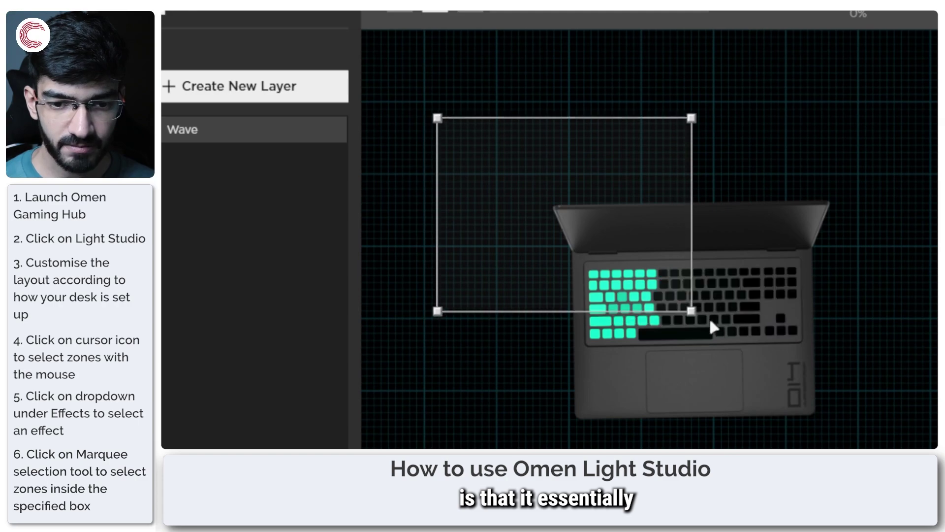
drag(692, 311, 888, 443)
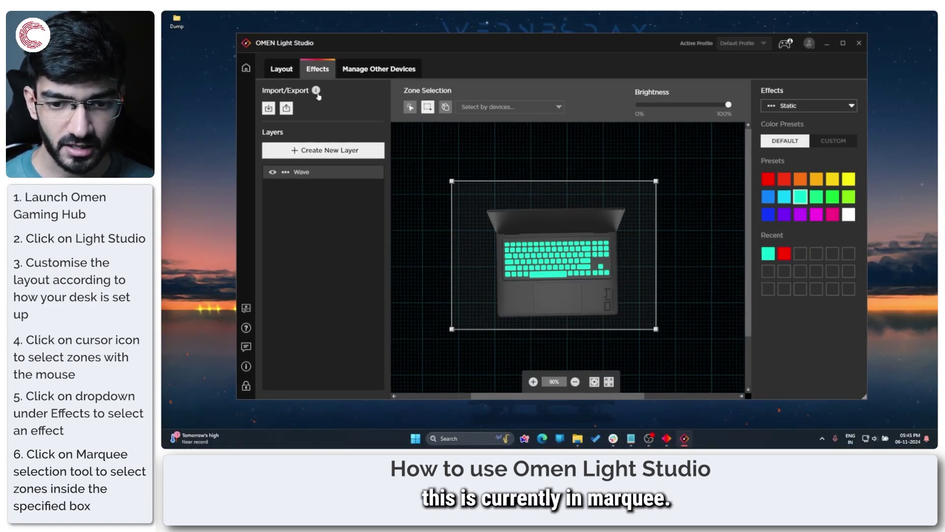
- On the Layout grid, move the OMEN 14 laptop to the upper right and back to the centre
click(282, 69)
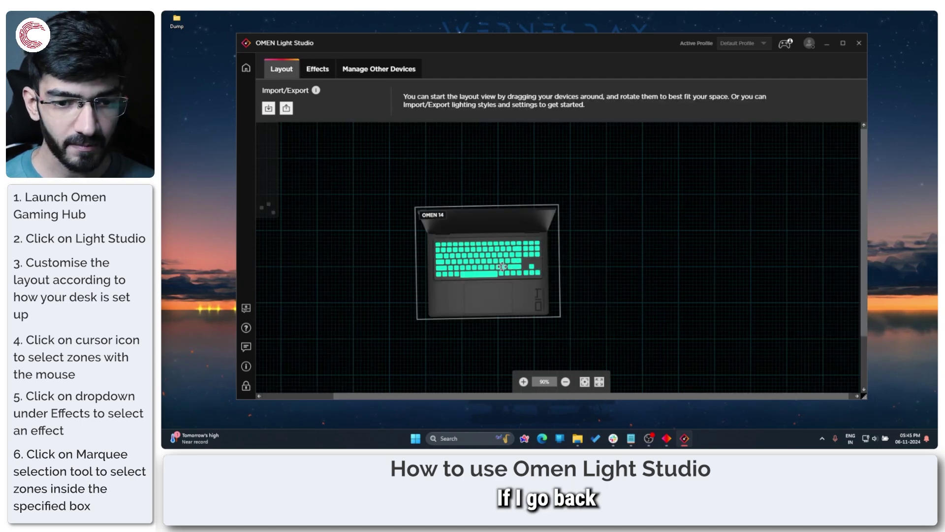
drag(501, 266, 710, 210)
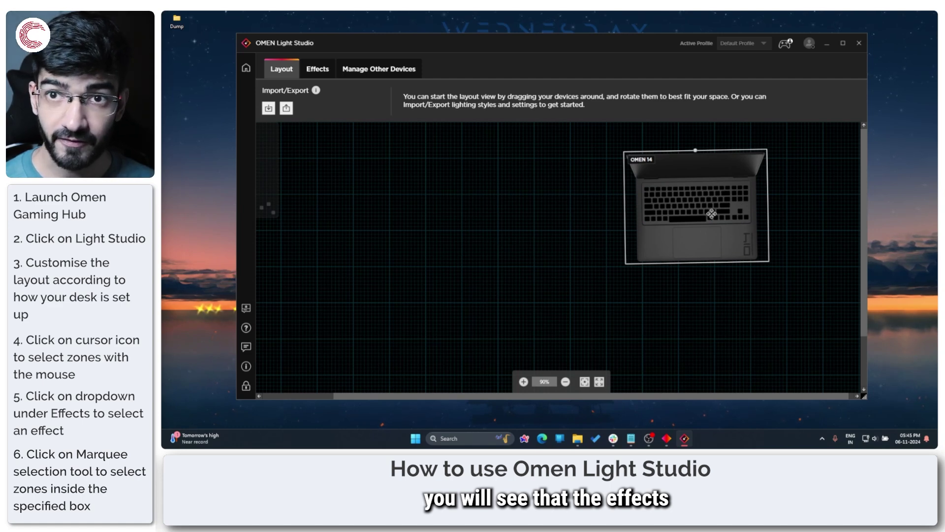
drag(711, 213, 508, 264)
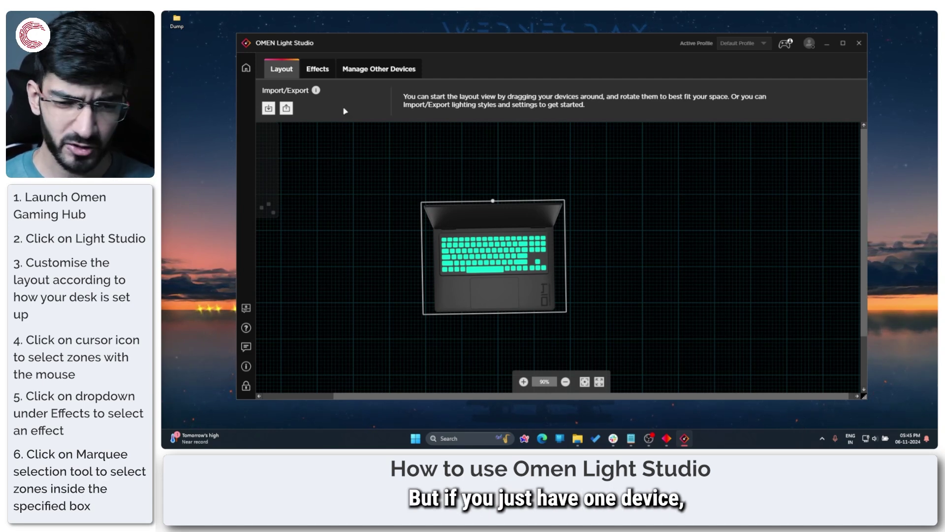
- Back on Effects, use Device Selection to select the OMEN 14 laptop as a whole device
click(309, 69)
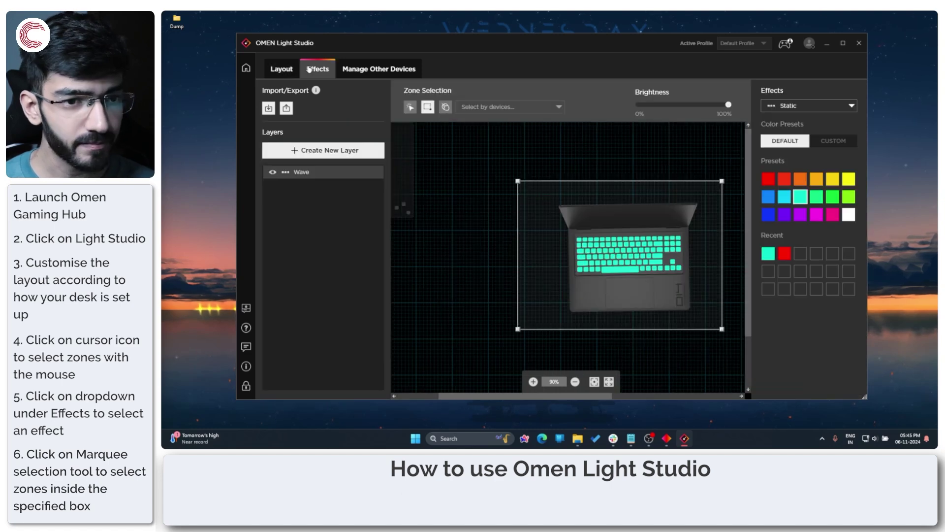
click(445, 109)
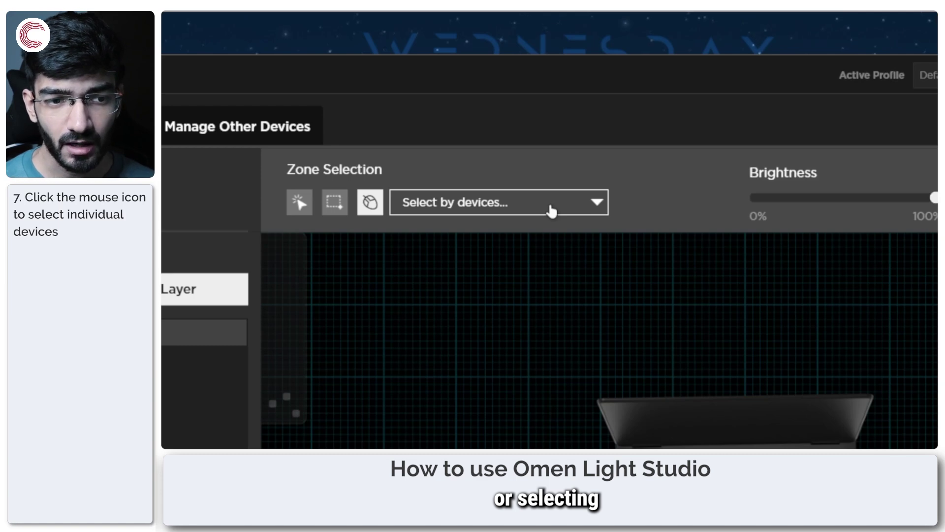
click(551, 207)
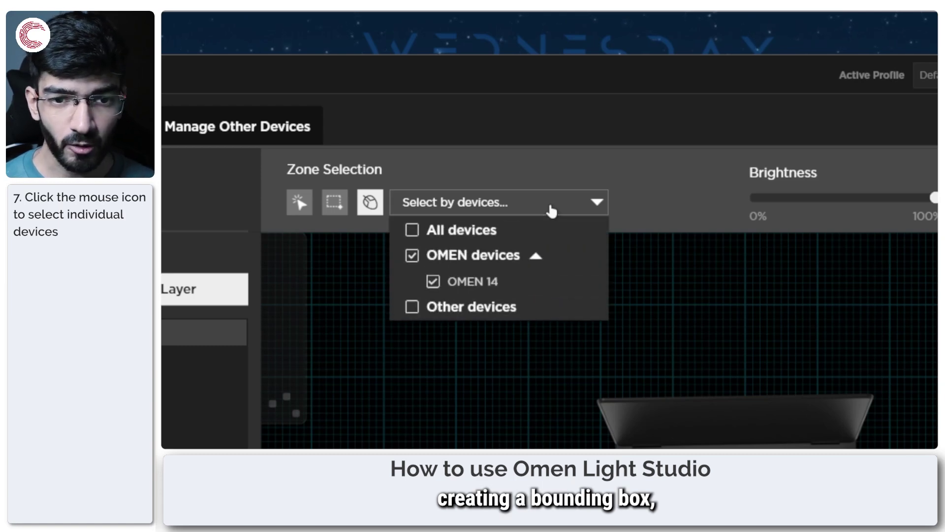
click(492, 295)
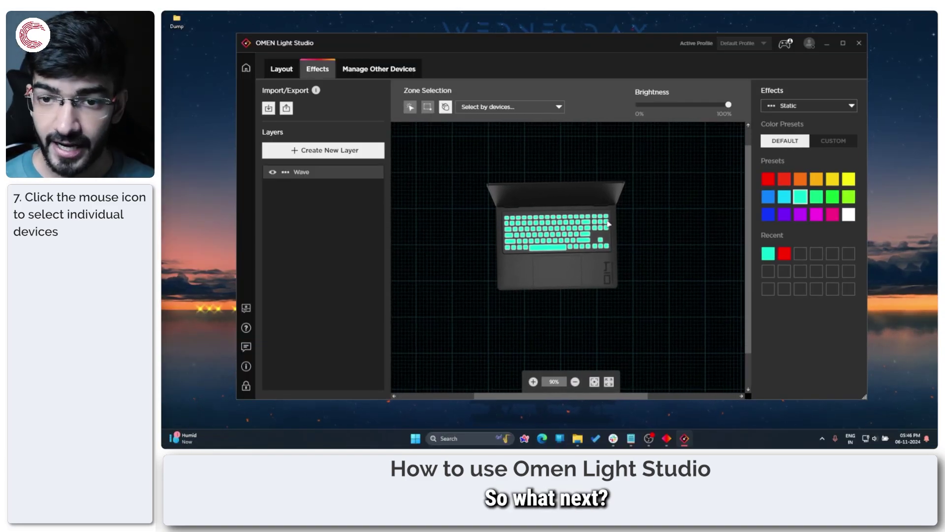
click(805, 110)
- Apply the Ambient effect, try Foreground App capture, then set the source back to Entire Screen
click(807, 135)
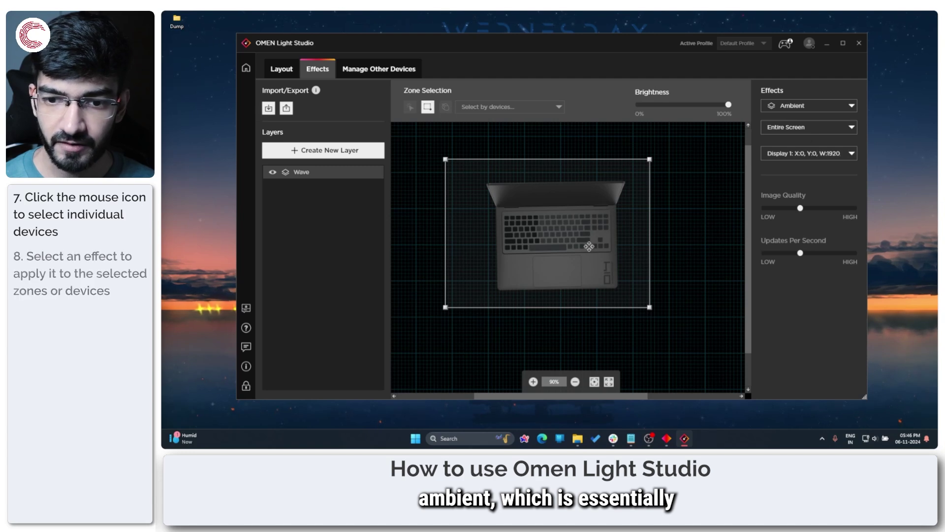
drag(569, 233, 584, 239)
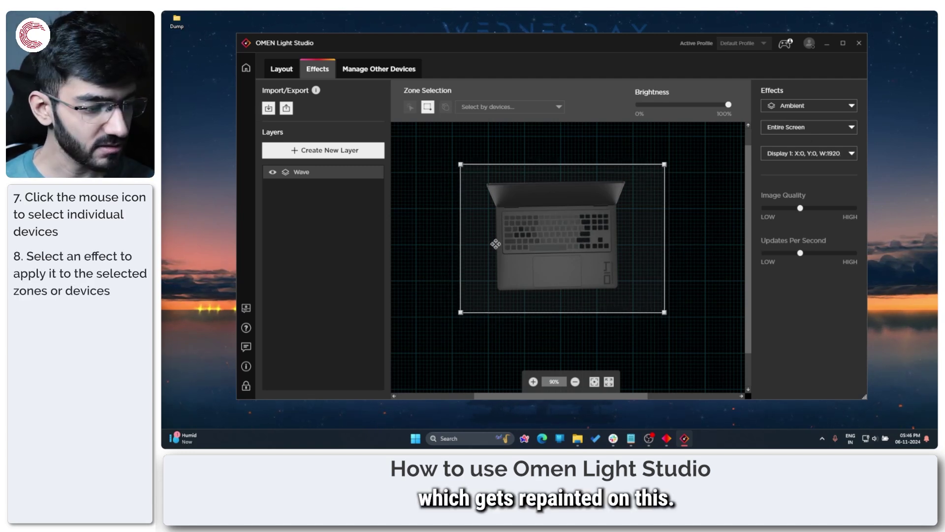
mouse_move(555, 50)
mouse_down()
mouse_move(555, 313)
mouse_move(557, 95)
mouse_move(562, 161)
mouse_move(601, 123)
mouse_move(489, 91)
mouse_move(629, 133)
mouse_move(530, 67)
mouse_move(636, 108)
mouse_move(531, 72)
mouse_move(487, 102)
mouse_move(727, 85)
mouse_move(569, 83)
mouse_move(651, 32)
mouse_move(665, 99)
mouse_move(591, 59)
mouse_move(641, 98)
mouse_move(552, 89)
mouse_move(548, 47)
mouse_up()
click(795, 128)
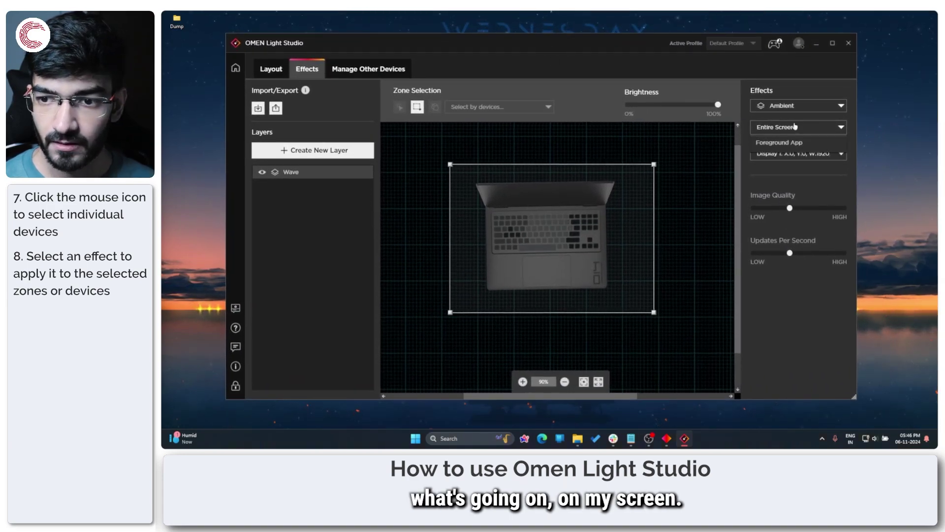
click(795, 159)
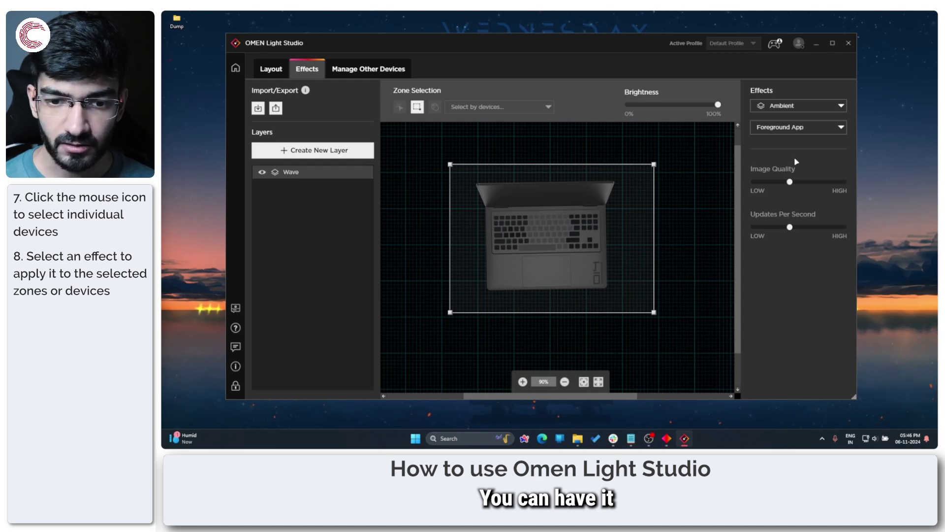
click(793, 127)
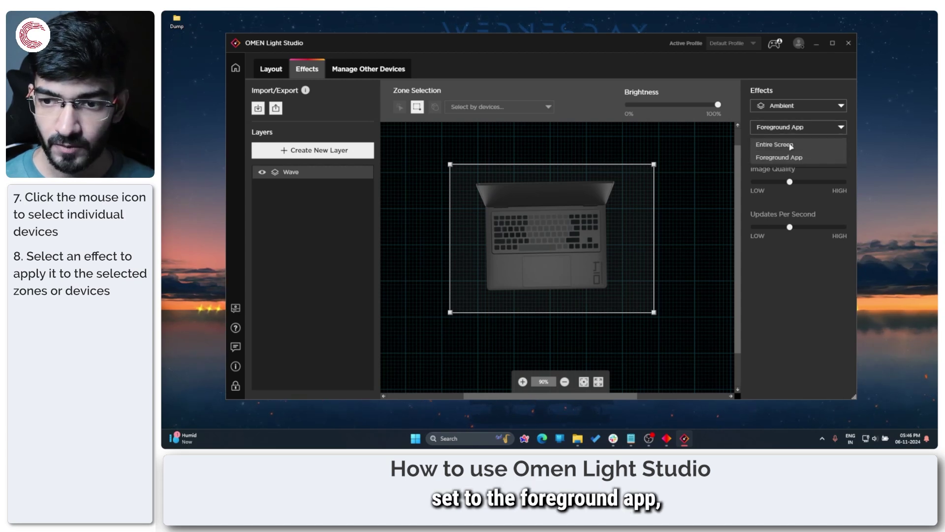
click(791, 146)
- Set the Ambient Image Quality and Updates Per Second sliders both to 40
mouse_move(790, 210)
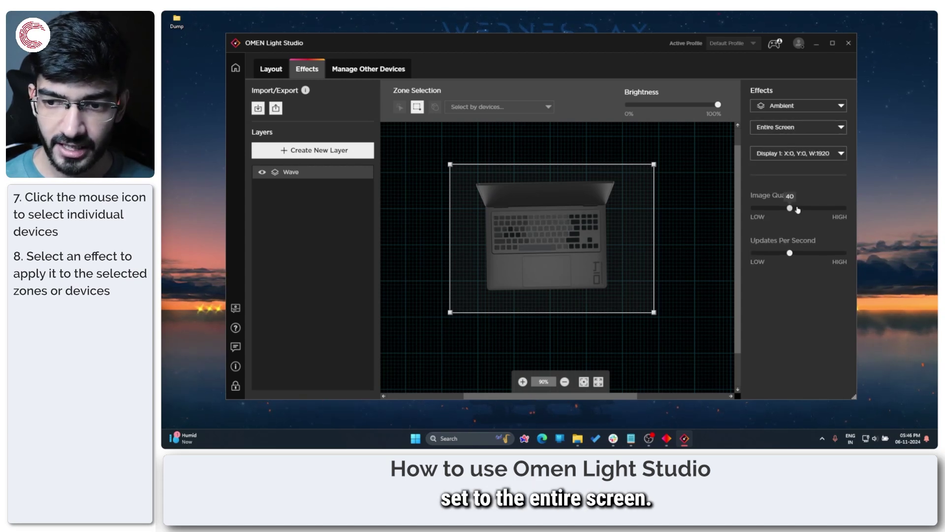
drag(797, 209, 833, 213)
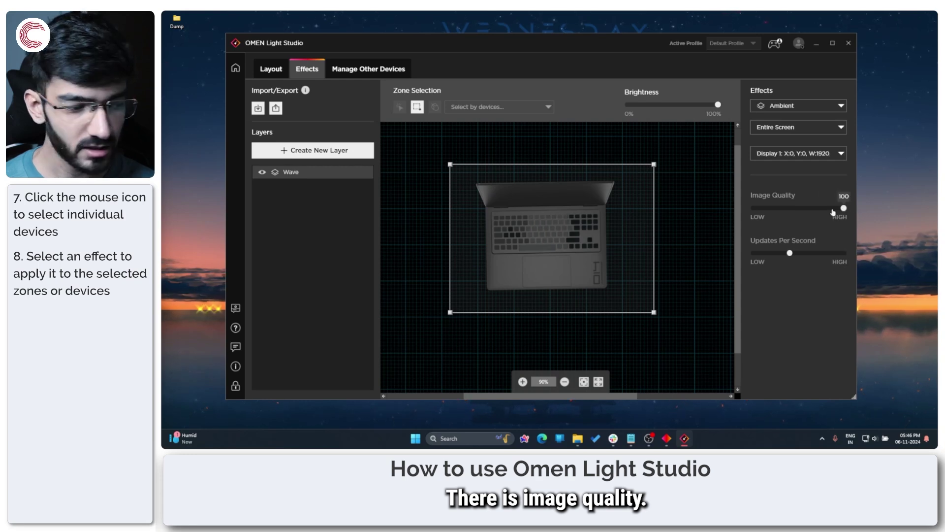
drag(789, 253, 847, 255)
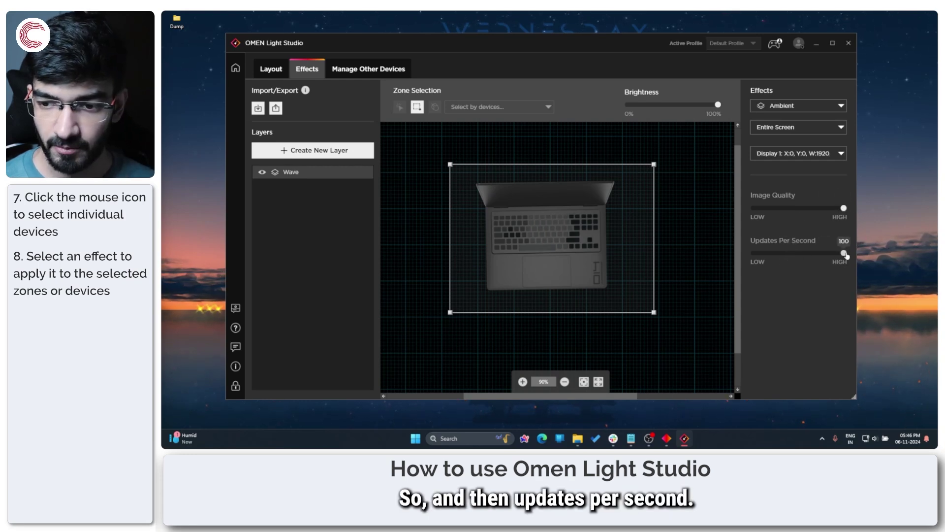
mouse_move(575, 49)
mouse_down()
mouse_move(636, 76)
mouse_move(537, 66)
mouse_move(566, 98)
mouse_move(579, 66)
mouse_up()
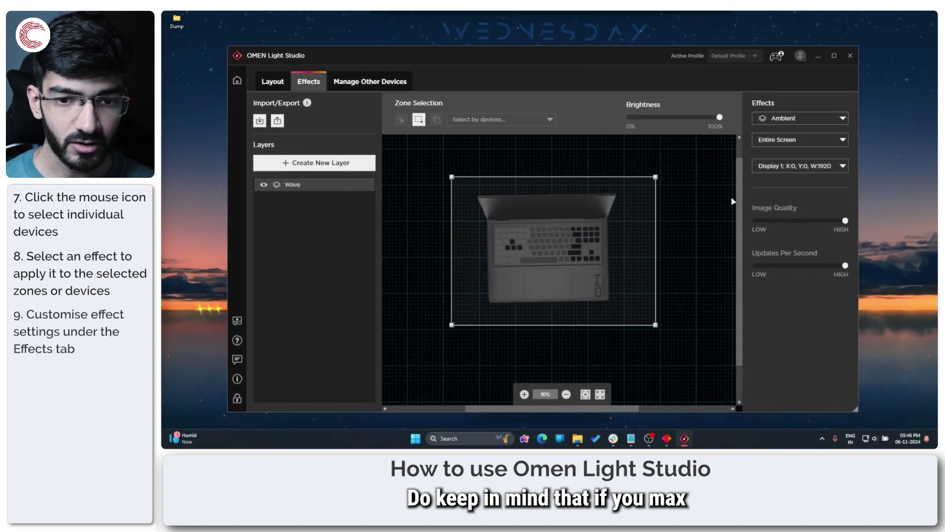
click(810, 265)
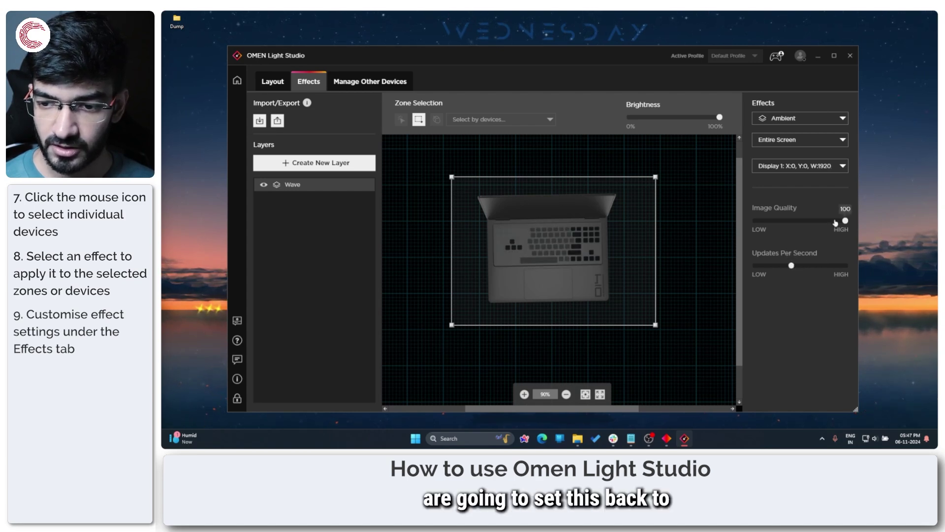
drag(845, 220, 791, 221)
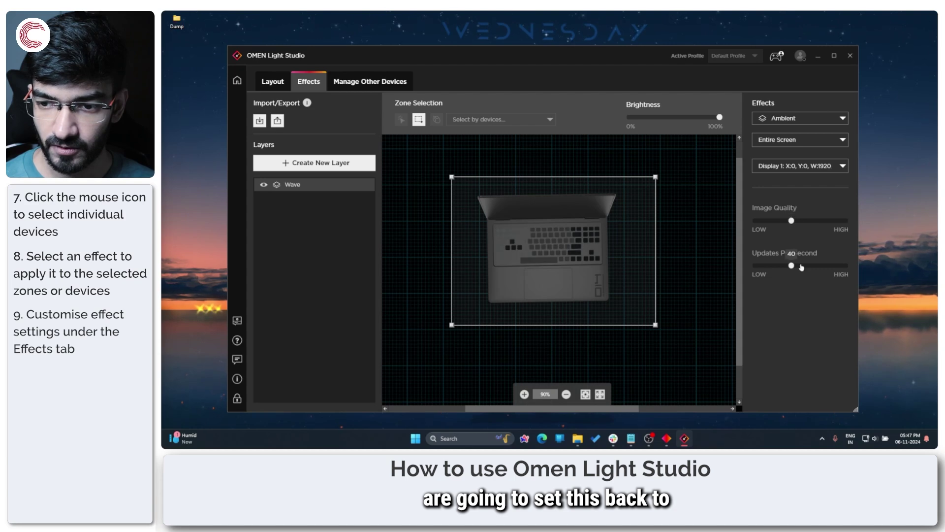
- Switch the lighting effect to Audio Visualizer
mouse_move(681, 121)
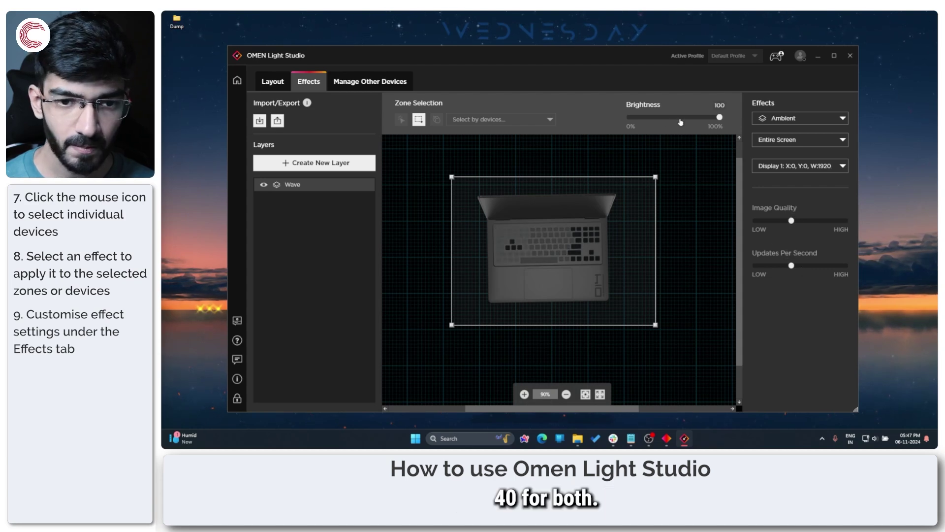
click(762, 119)
click(794, 159)
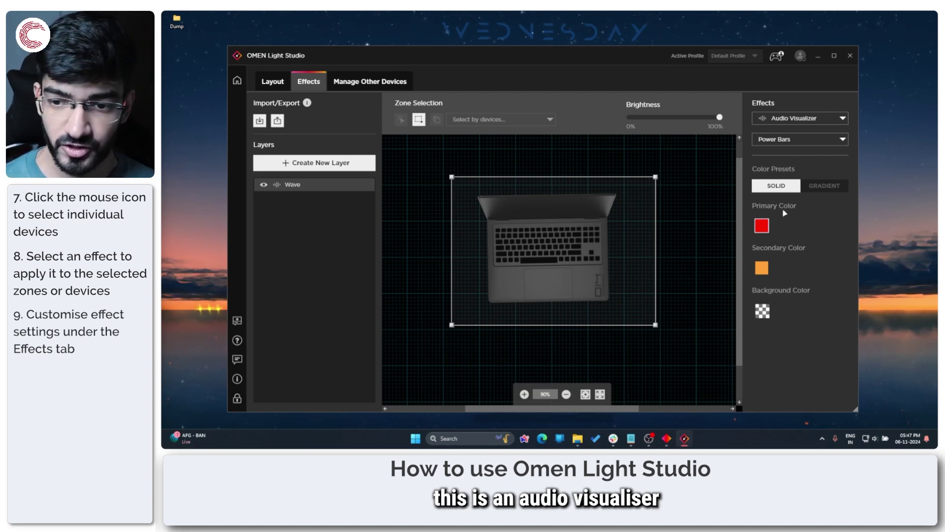
- Try gradient colours, then launch YouTube Music via Windows search to play a track
click(818, 190)
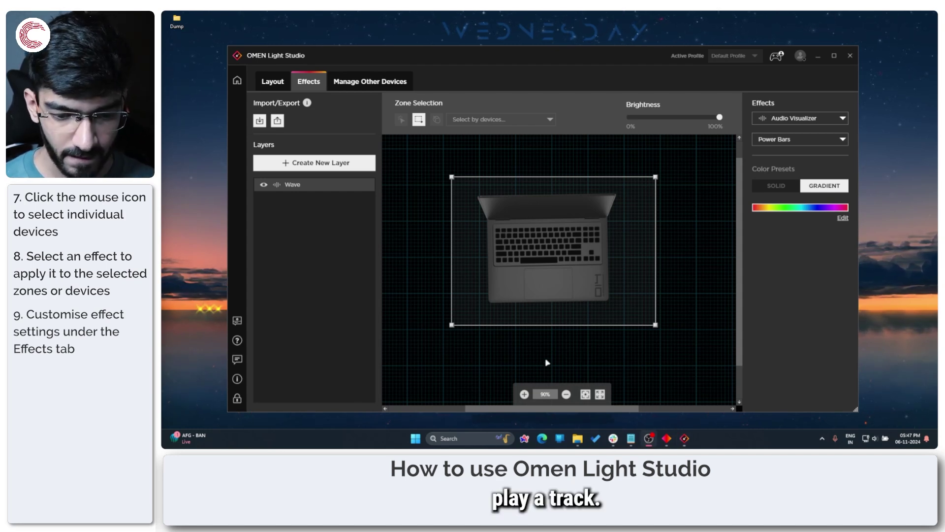
key(super)
text(youtube music)
key(Return)
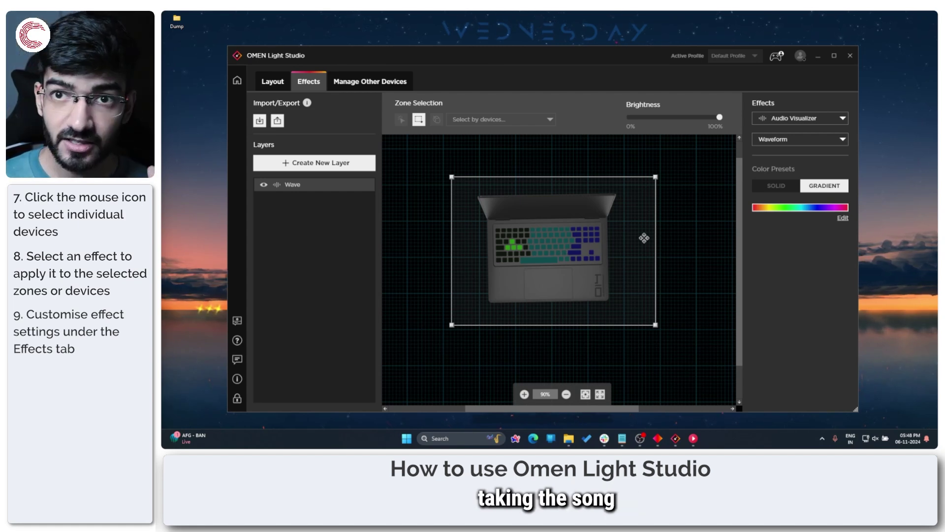
- Set the visualizer colours to SOLID and the visualizer style to Power Bars
click(787, 185)
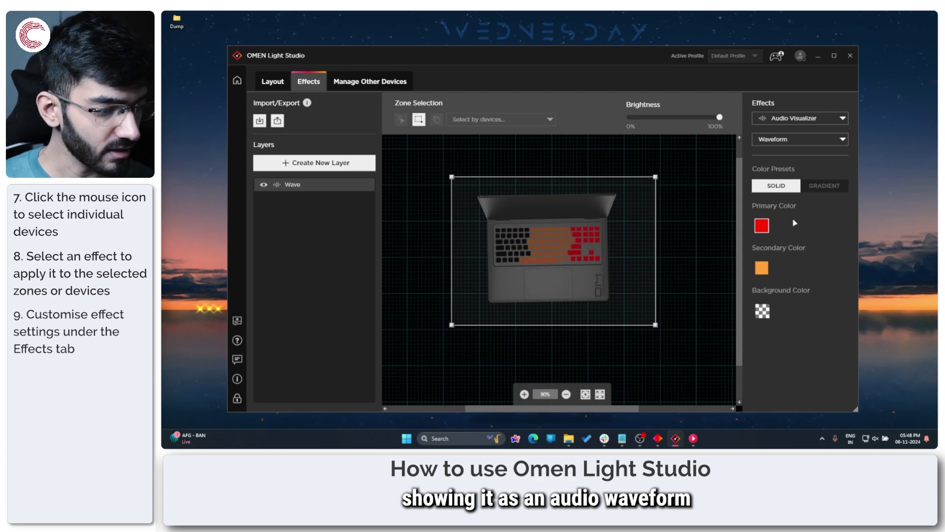
click(816, 140)
click(811, 158)
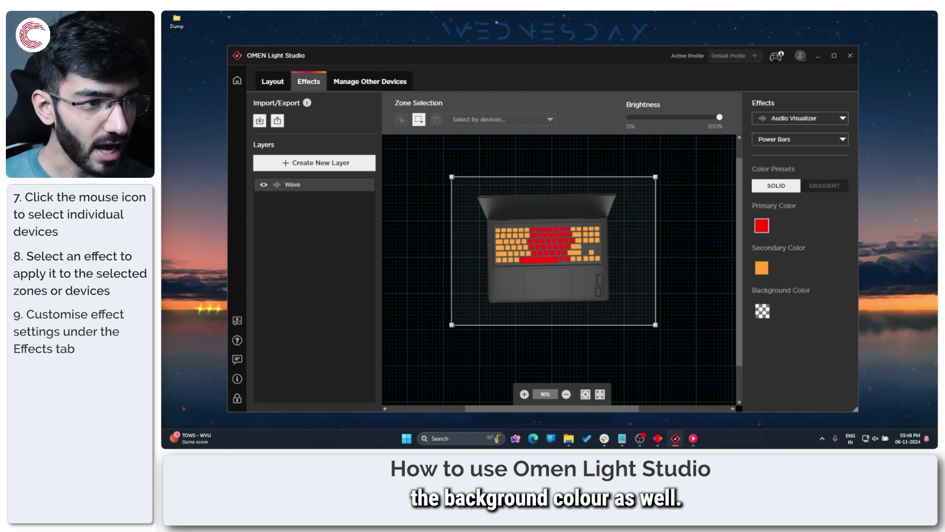
click(776, 120)
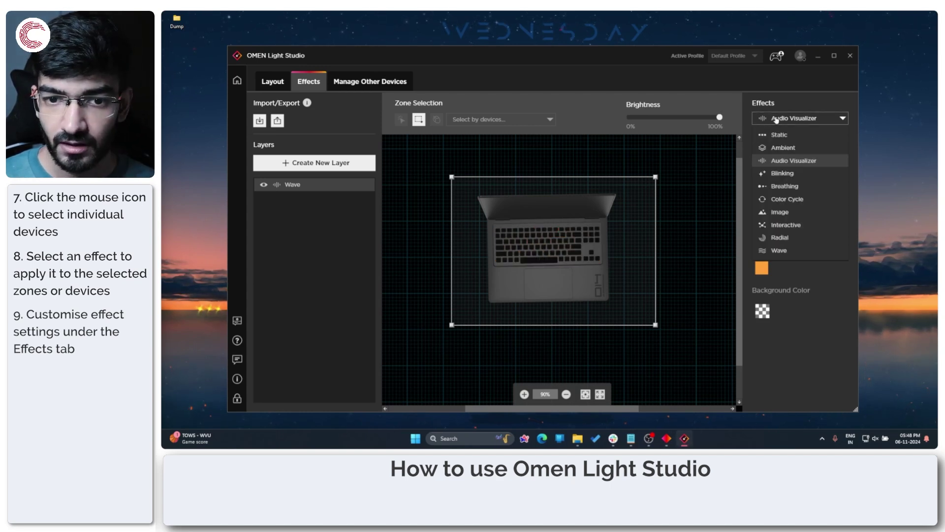
- Preview Blinking, then Breathing with its speed slider adjusted, and finish on Color Cycle
click(799, 175)
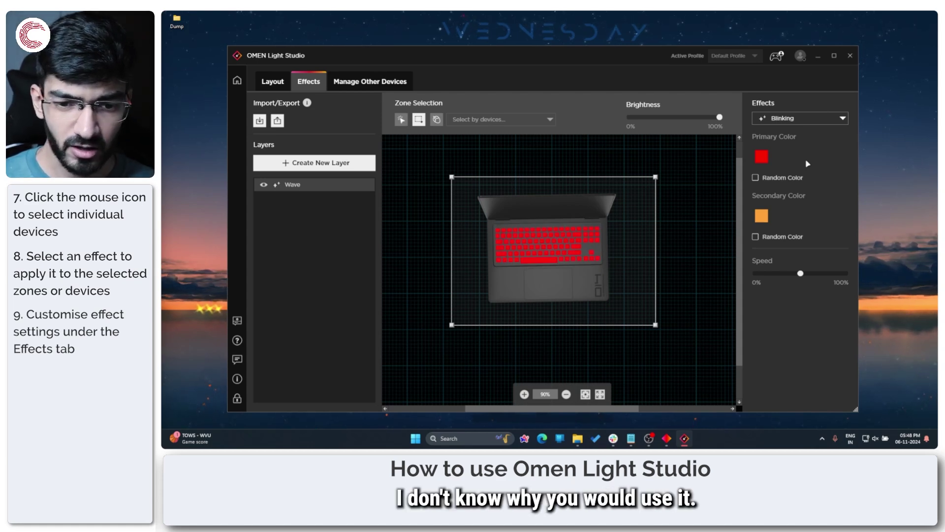
click(805, 118)
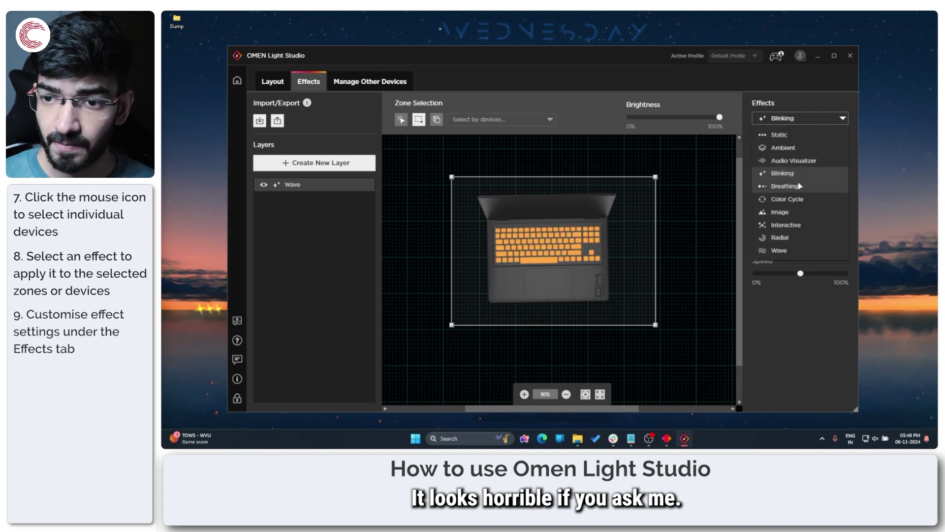
click(784, 186)
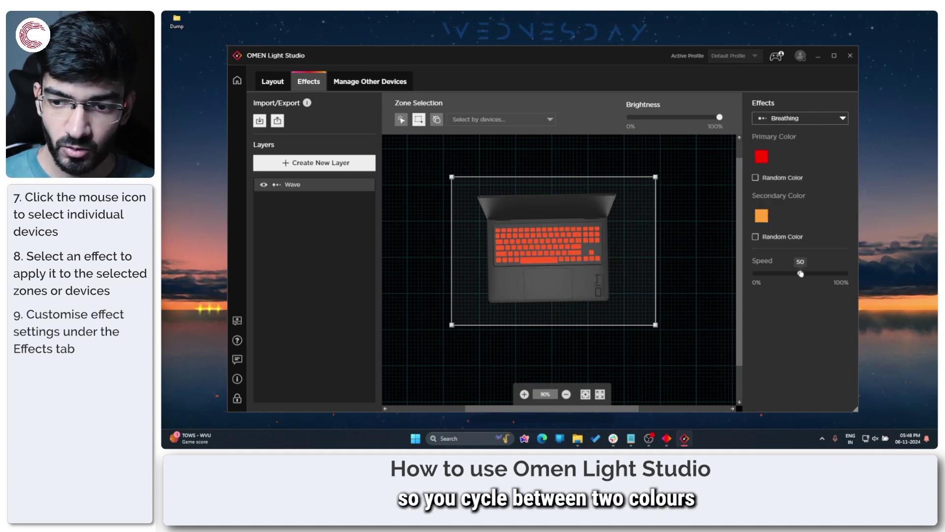
drag(800, 273, 761, 279)
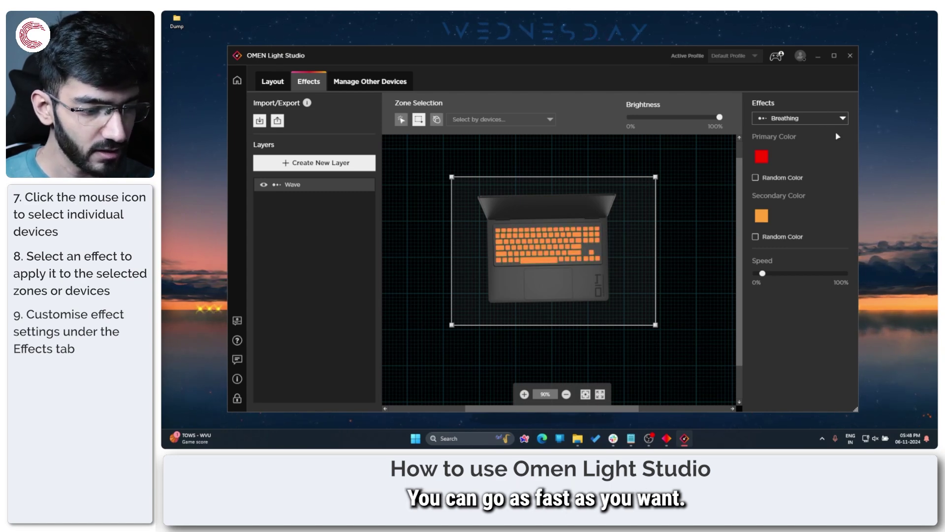
click(817, 119)
click(798, 199)
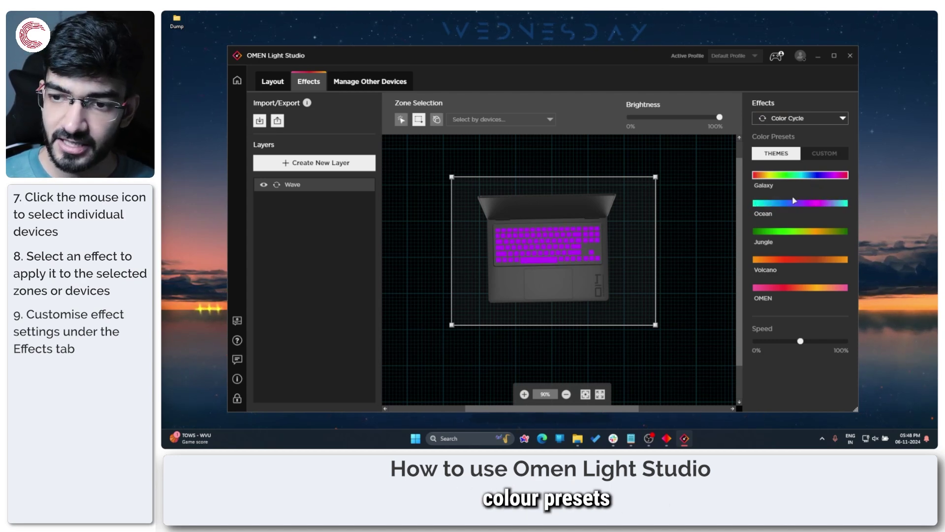
- Preview the Ocean, Jungle and Volcano colour cycle themes on the keyboard
click(794, 202)
click(792, 231)
click(792, 259)
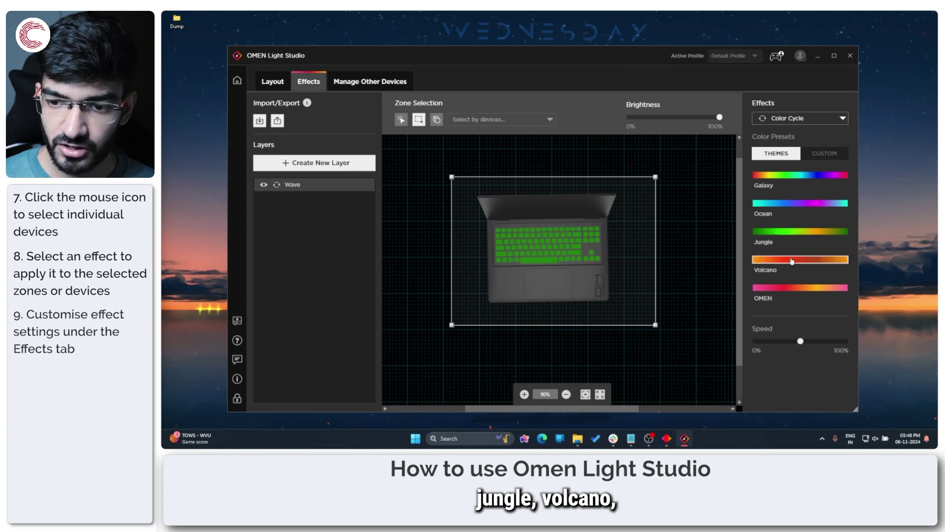
- Switch to a CUSTOM gradient, confirm it in the Color Editor, then apply the Image effect
click(820, 154)
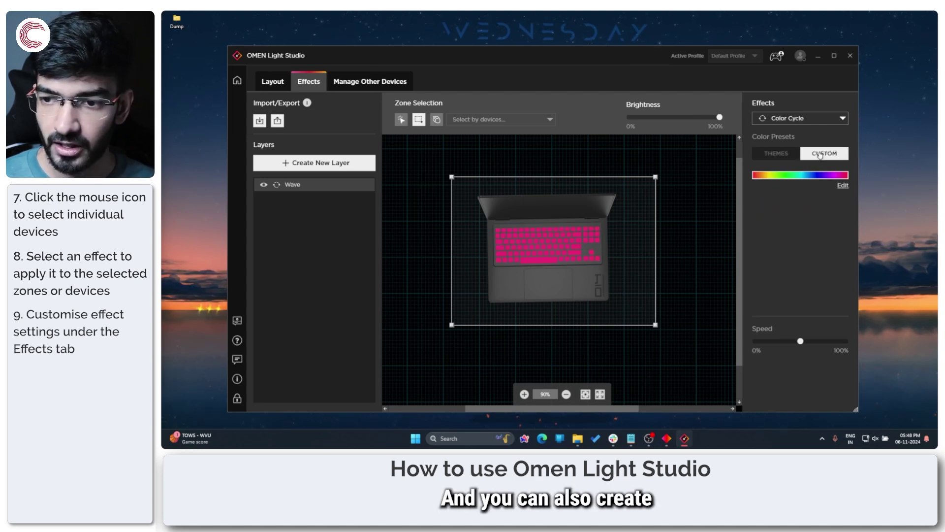
click(842, 186)
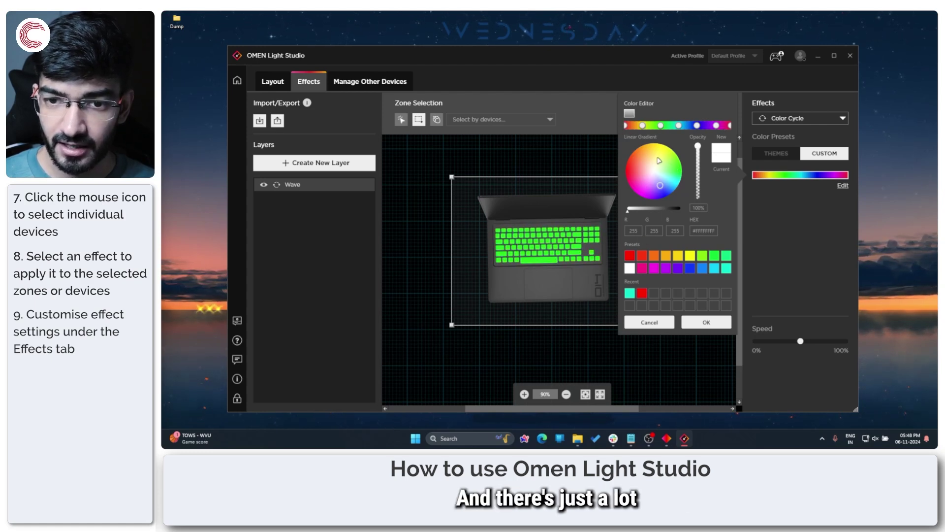
click(705, 322)
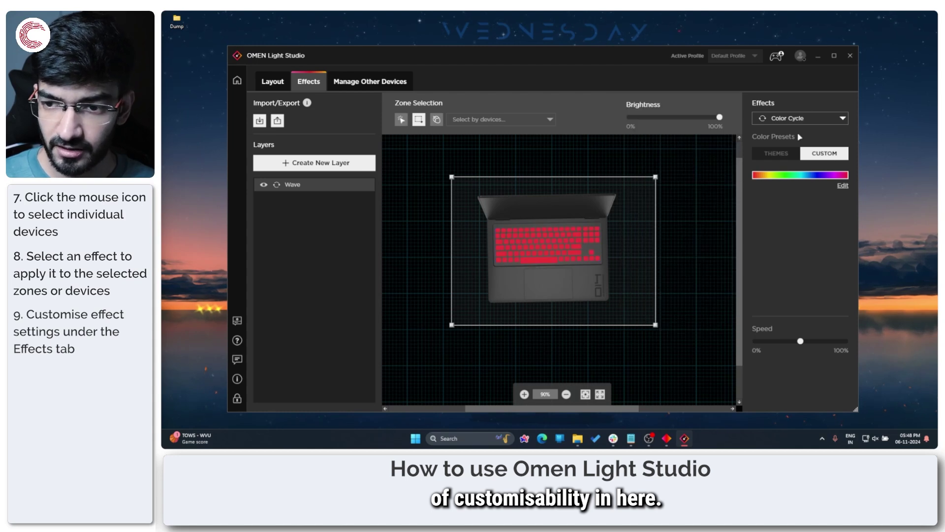
click(812, 118)
click(787, 213)
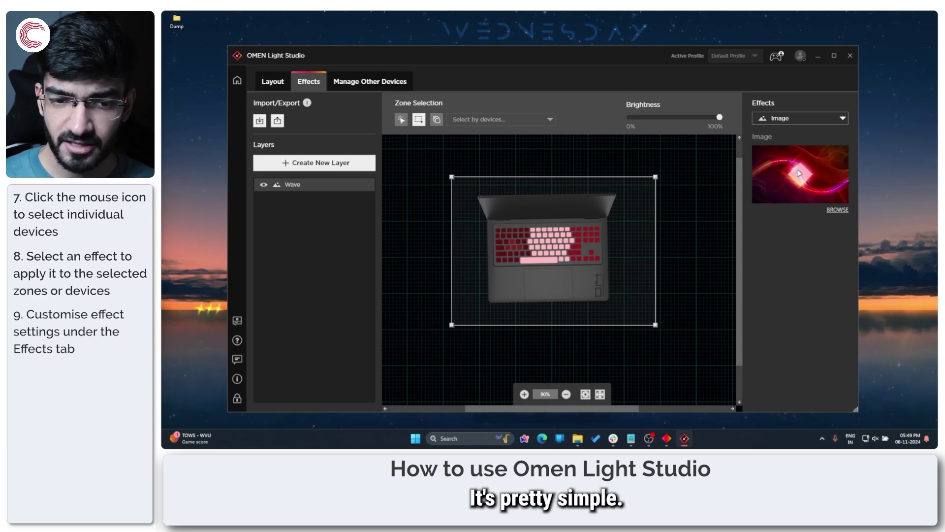
- Enable Select by devices zone selection, then change the keyboard effect from Image to Interactive
click(437, 119)
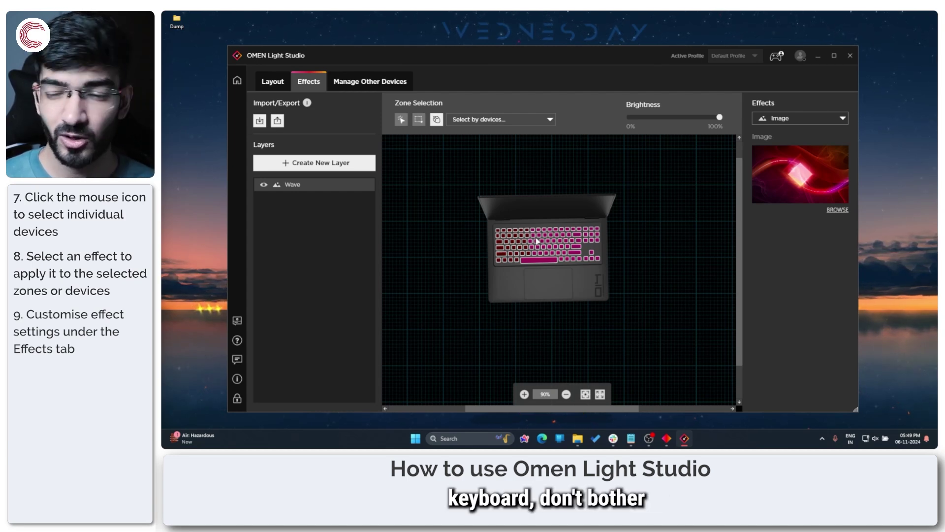
click(790, 122)
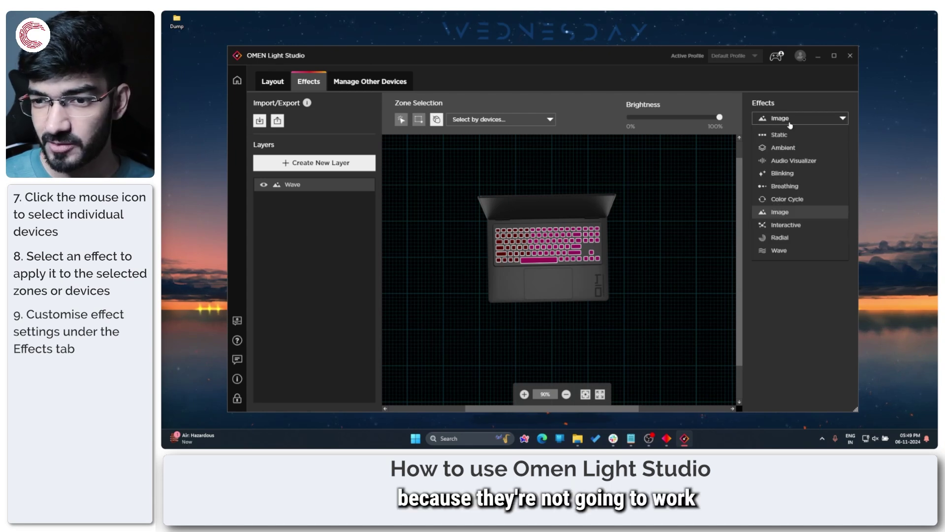
click(789, 123)
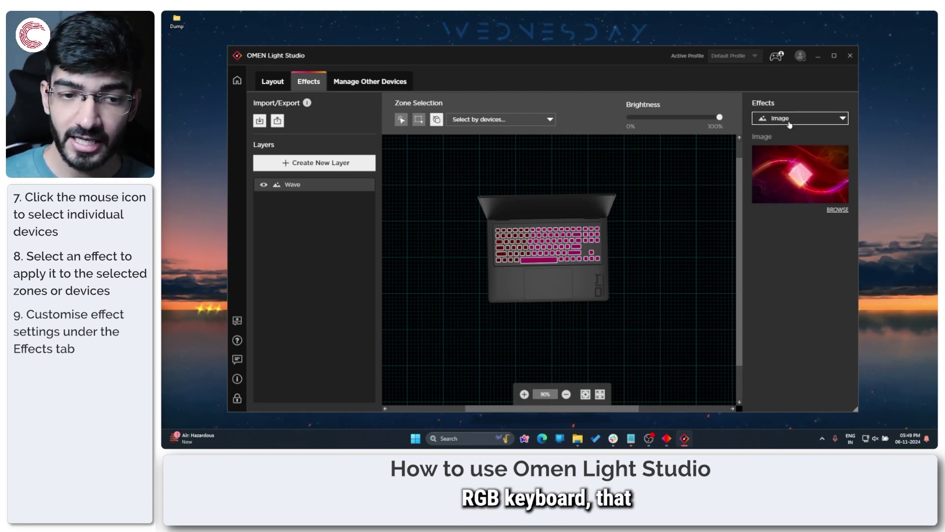
click(790, 125)
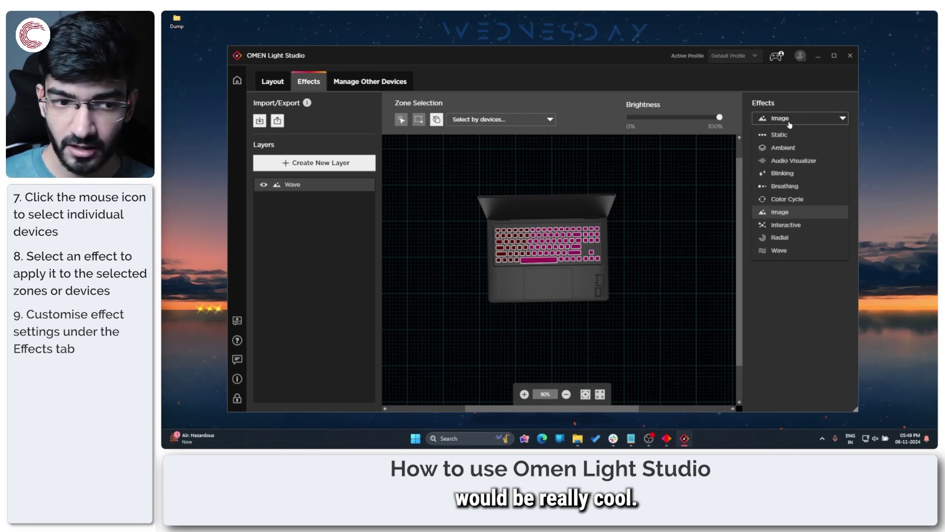
click(788, 225)
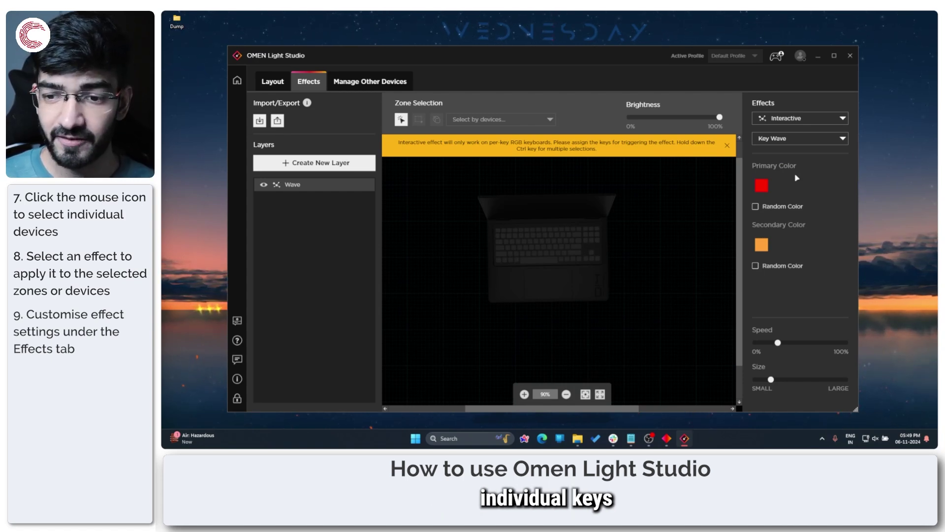
- Keep Interactive's Key Wave style, then set the keyboard to Radial with the OMEN colour preset
click(800, 139)
click(811, 210)
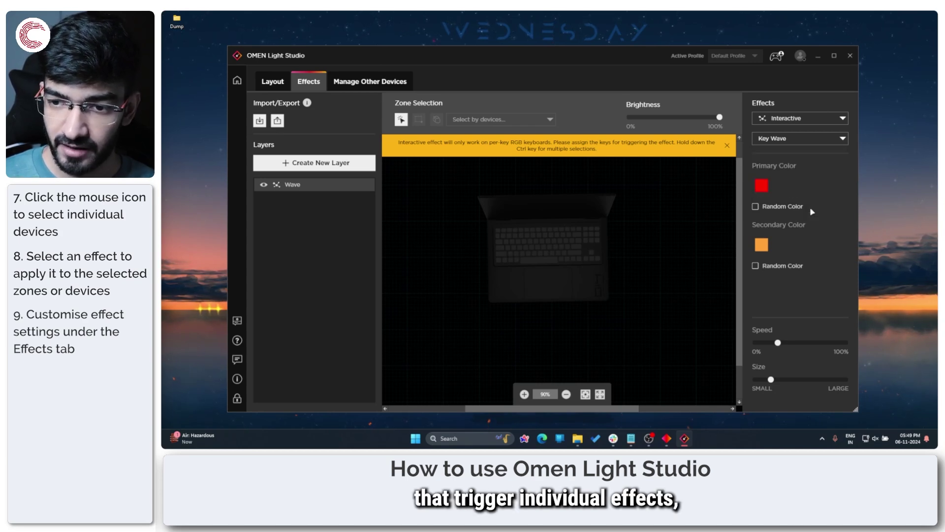
click(813, 122)
click(810, 236)
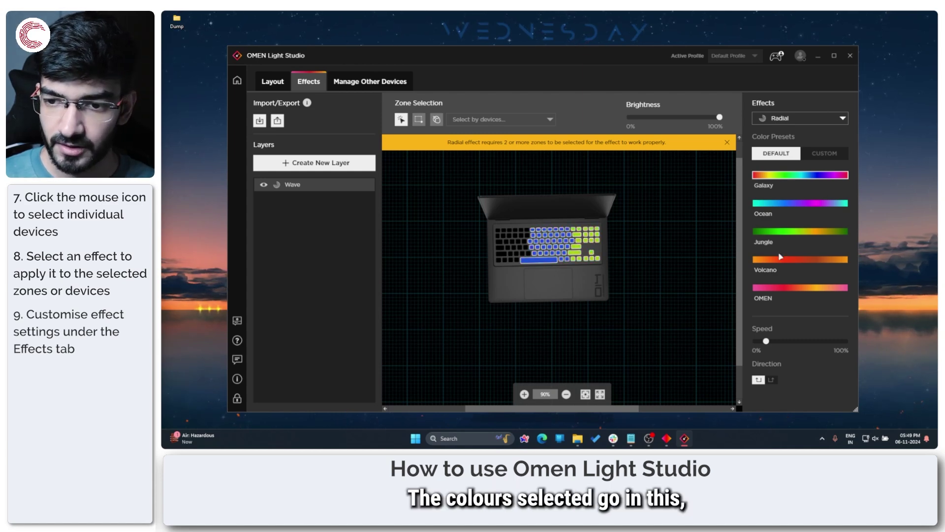
click(792, 286)
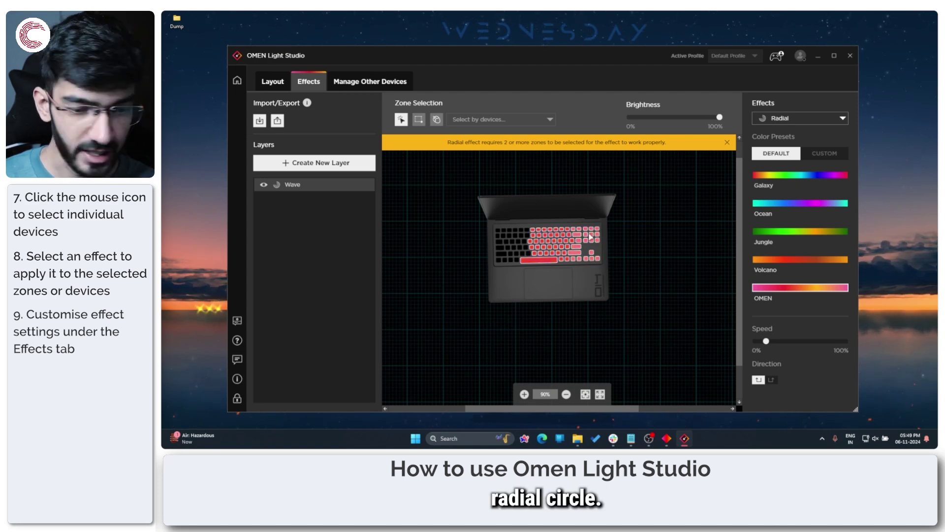
click(797, 118)
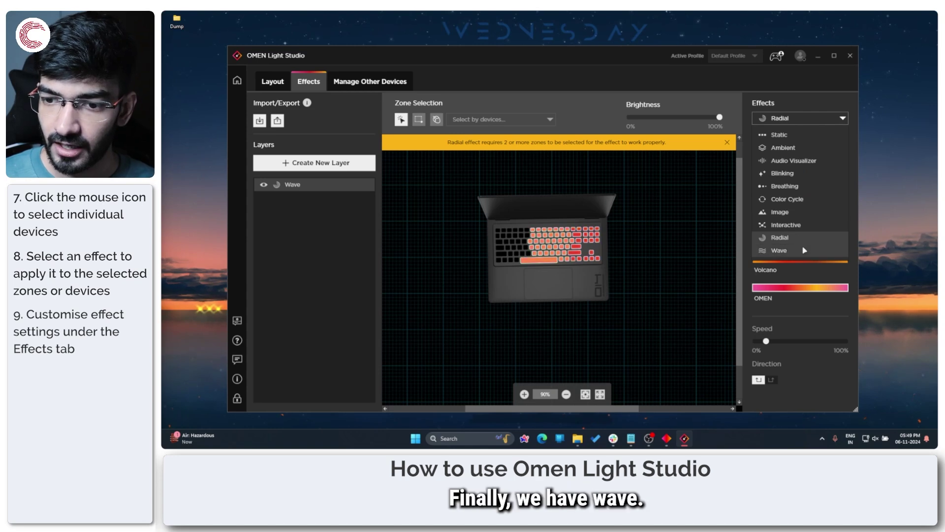
- Apply the Wave effect with a lower speed and a direction of 90 degrees
click(776, 242)
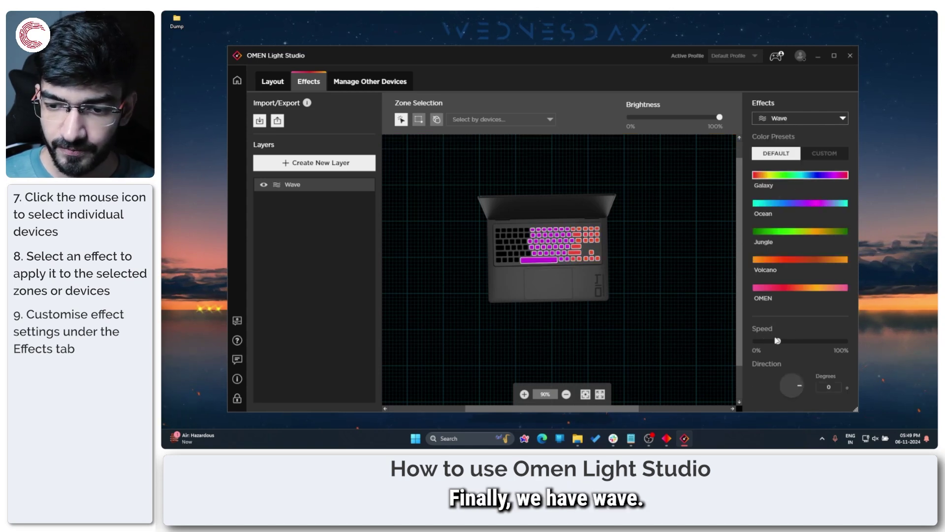
drag(772, 342, 766, 343)
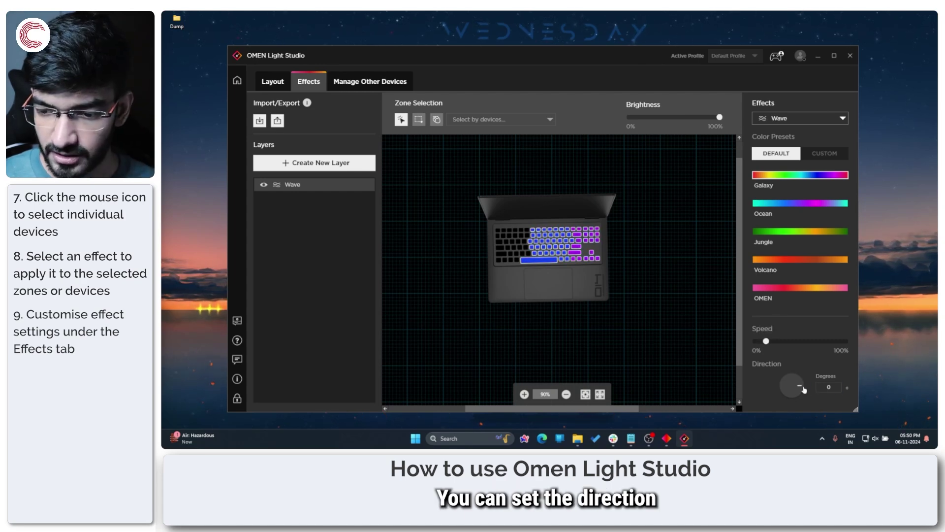
drag(779, 389, 792, 398)
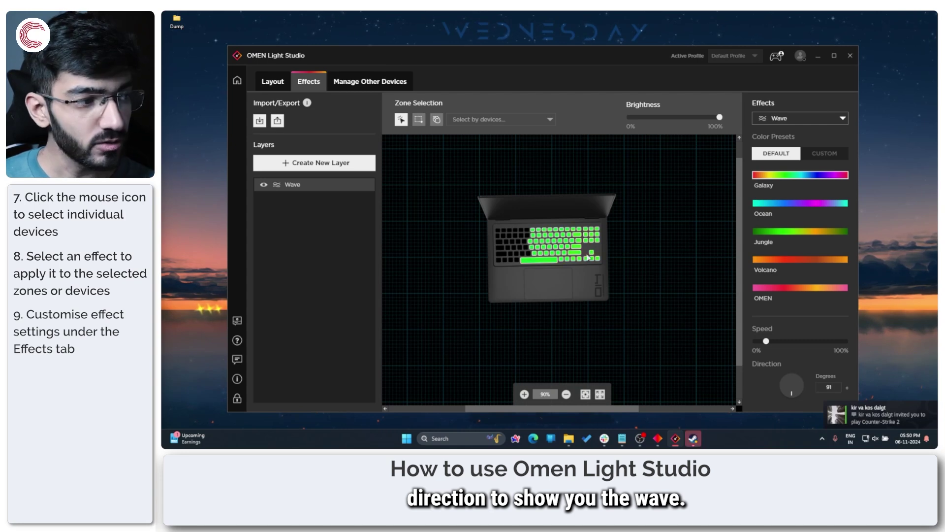
click(830, 387)
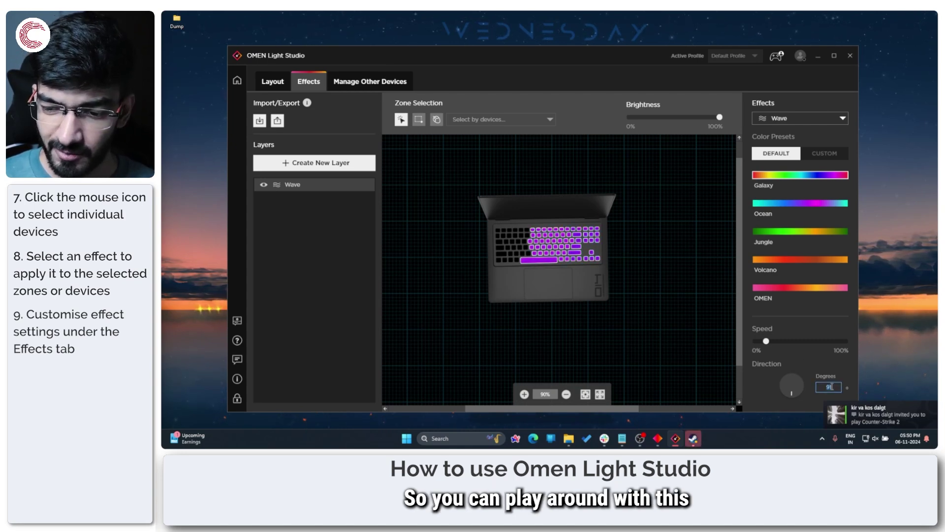
key(BackSpace)
text(0)
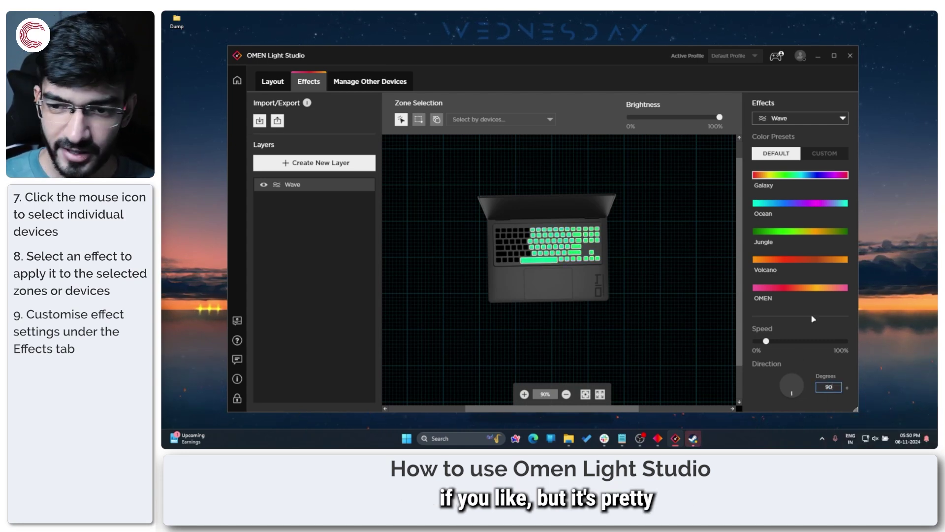
click(780, 123)
- Switch to solid red Static with device selection, then cancel the Import and Export dialogs
click(762, 132)
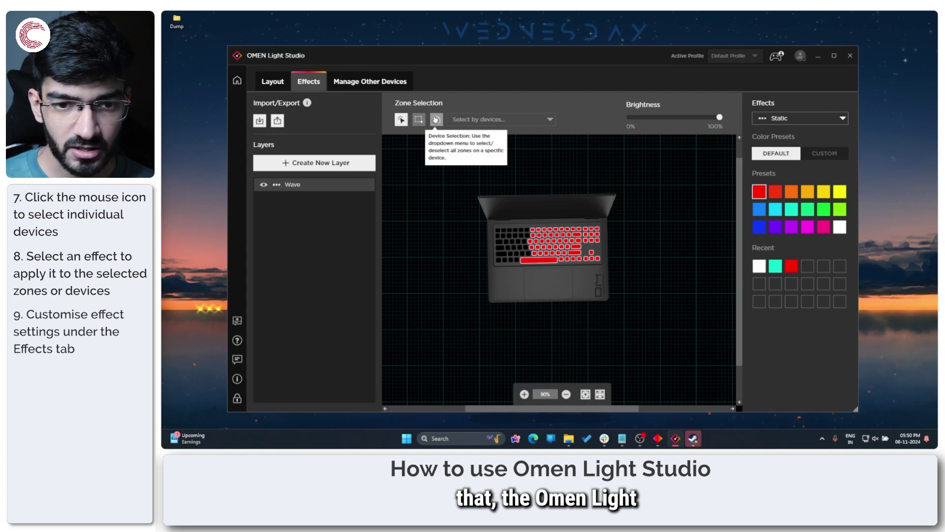
click(436, 119)
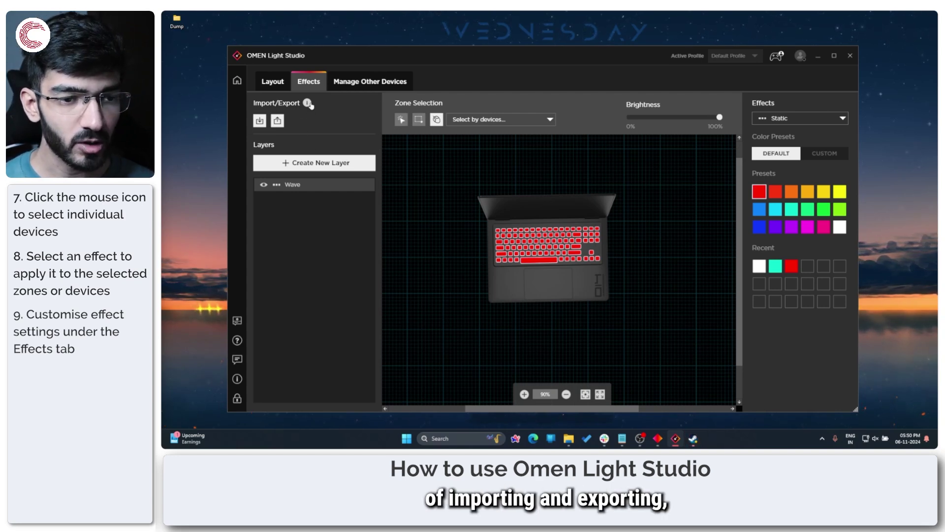
mouse_move(310, 105)
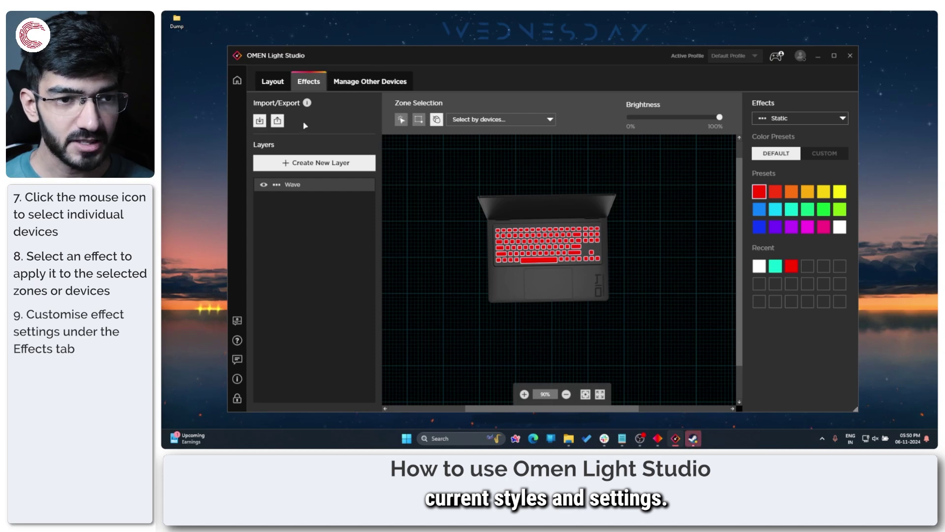
click(264, 123)
click(588, 247)
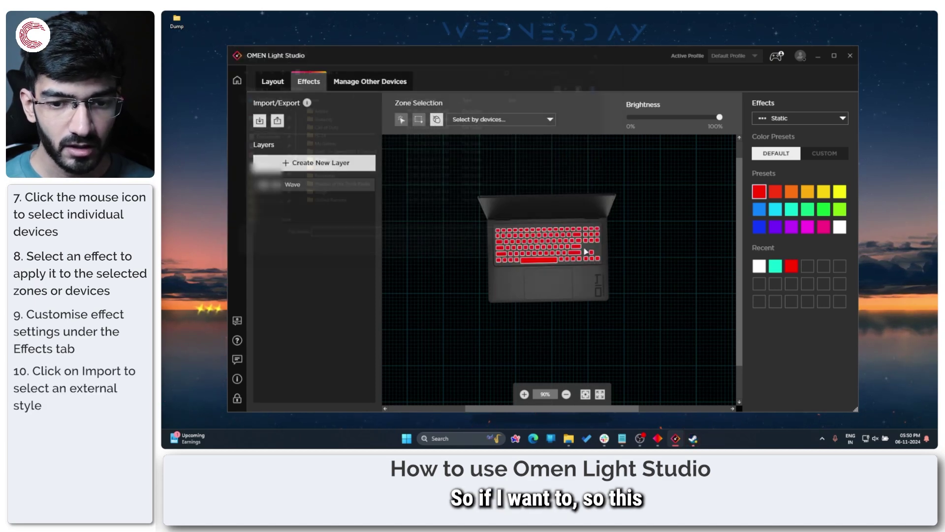
click(276, 121)
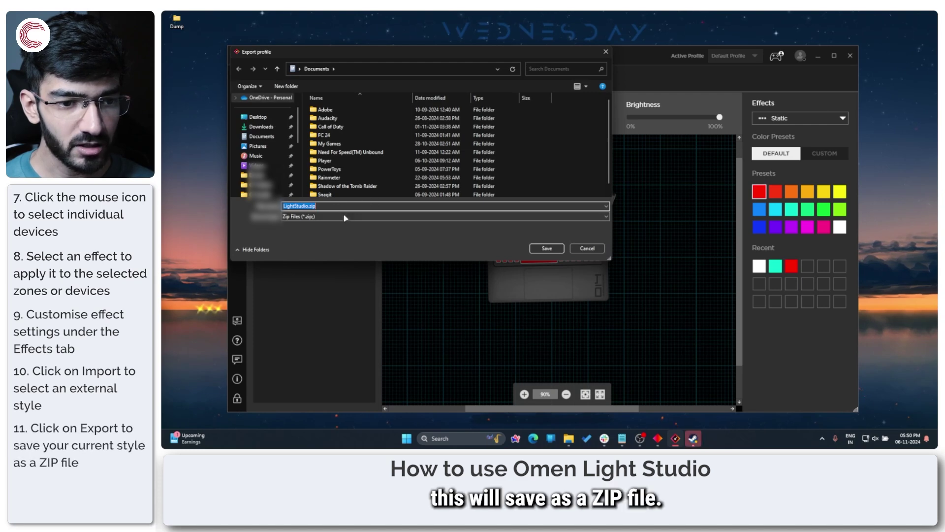
click(564, 248)
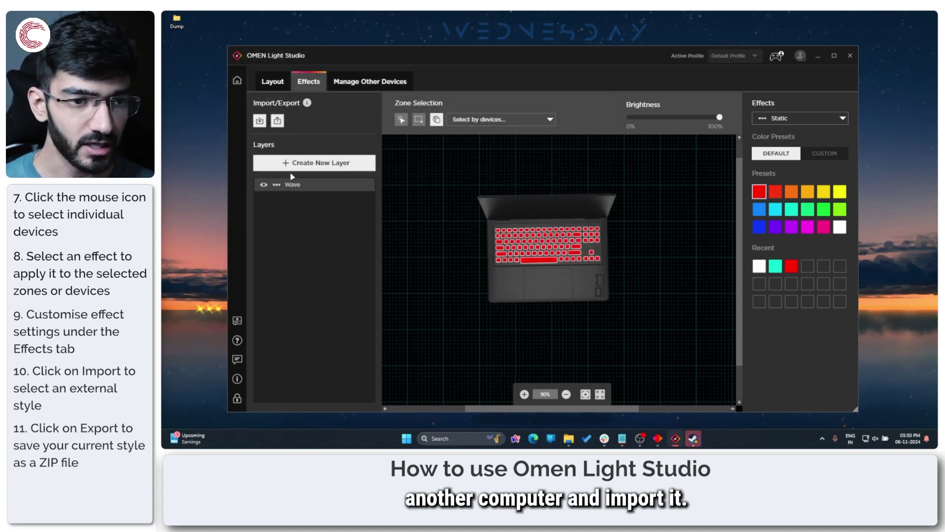
- Create a new lighting layer named 'Layer 23'
click(334, 166)
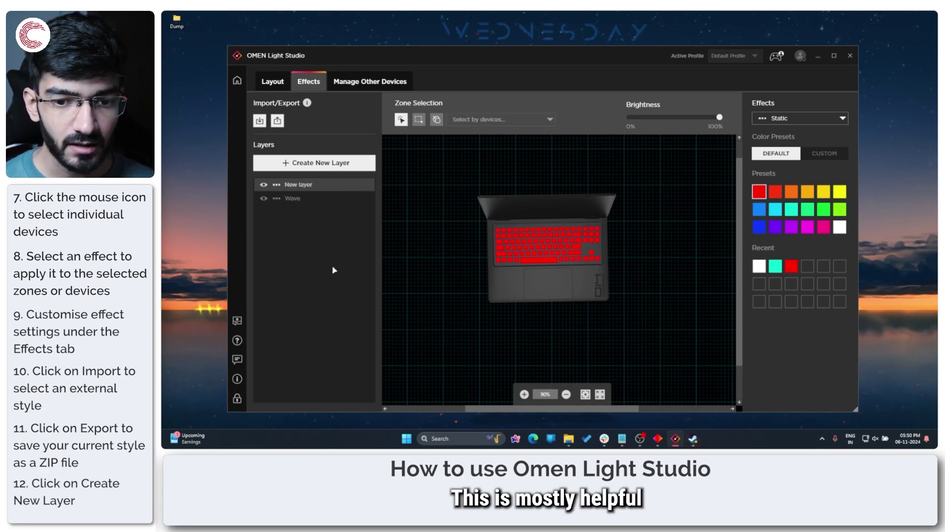
click(338, 185)
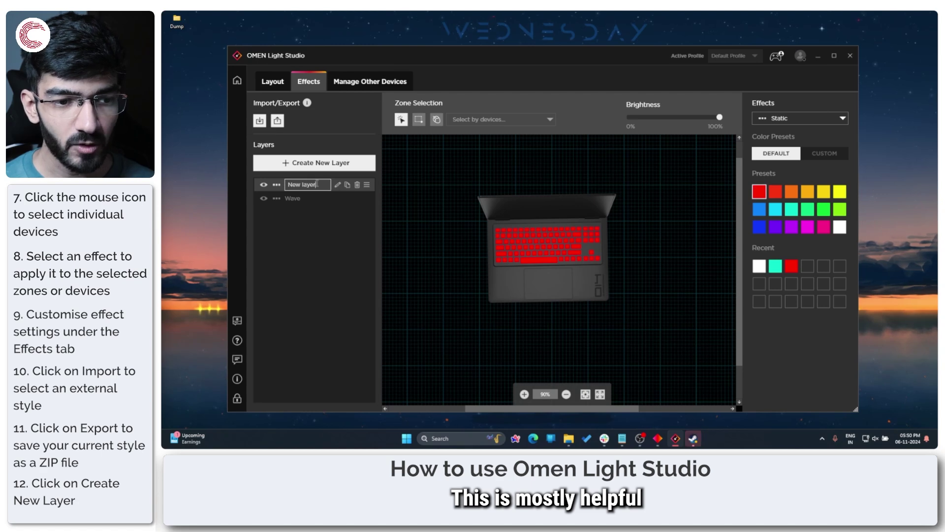
text(Layer 23)
key(Return)
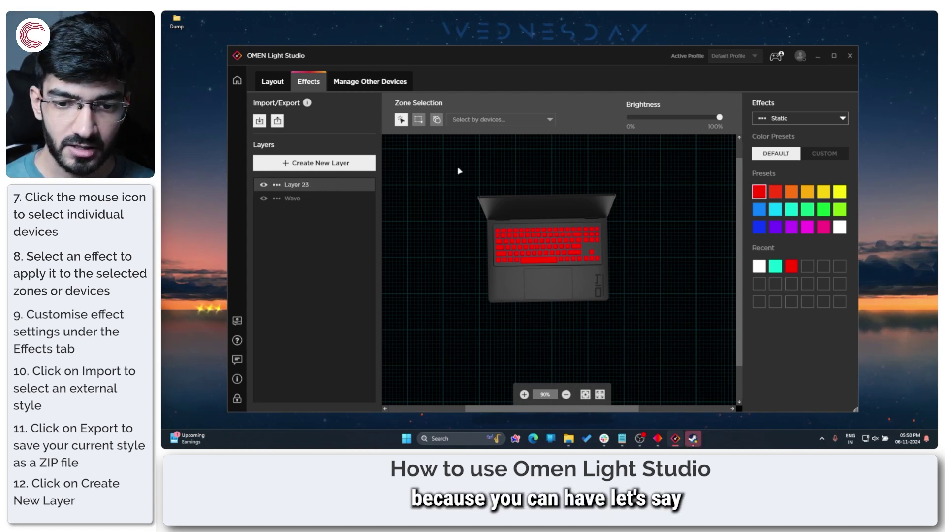
- Rectangle-select the left keyboard keys and colour them orange
click(419, 119)
drag(467, 226, 490, 262)
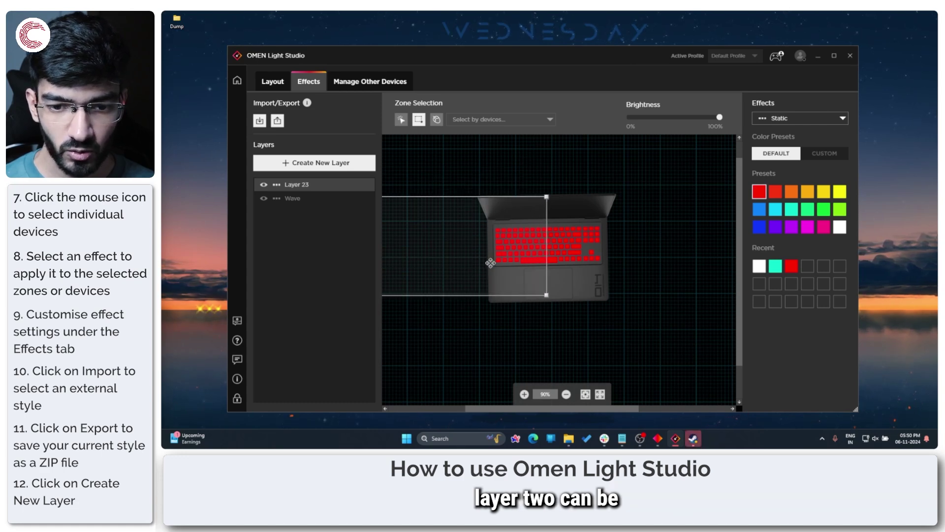
click(792, 193)
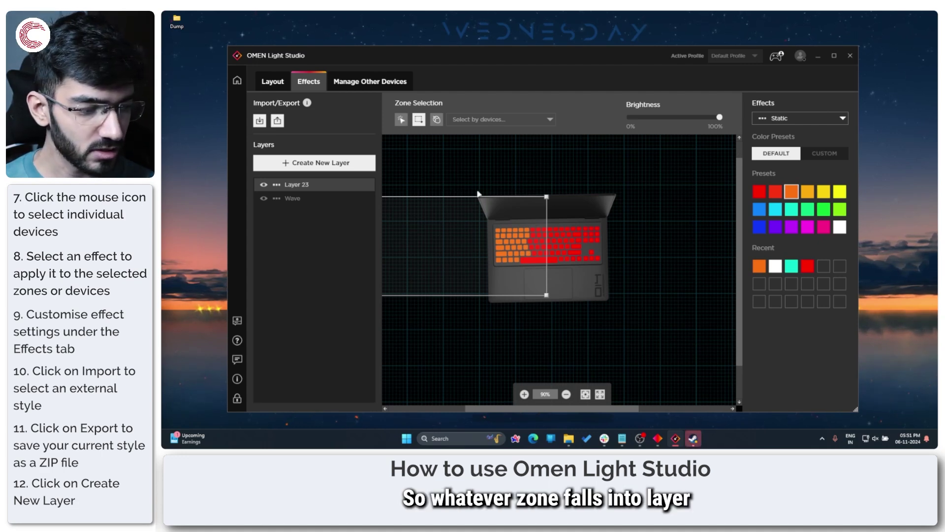
drag(538, 240, 483, 241)
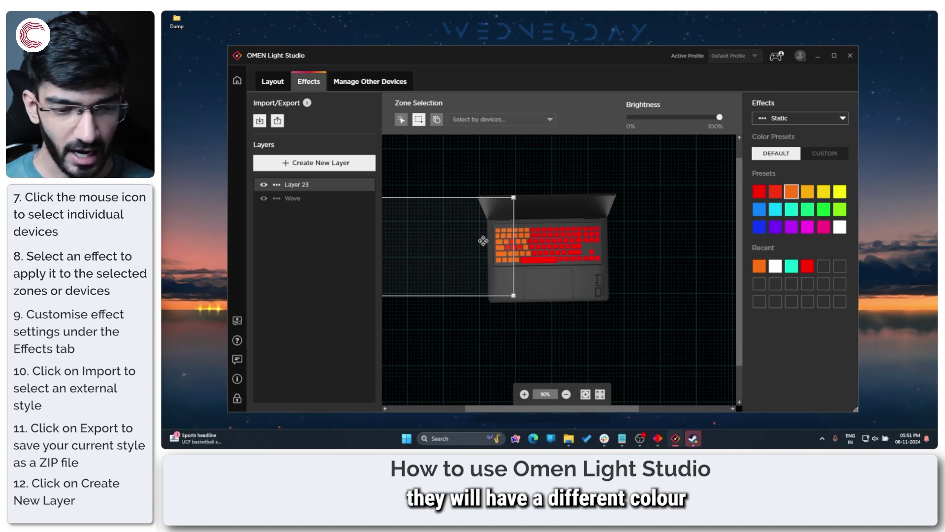
- Recolour the underlying Wave layer teal using the cyan preset
click(309, 199)
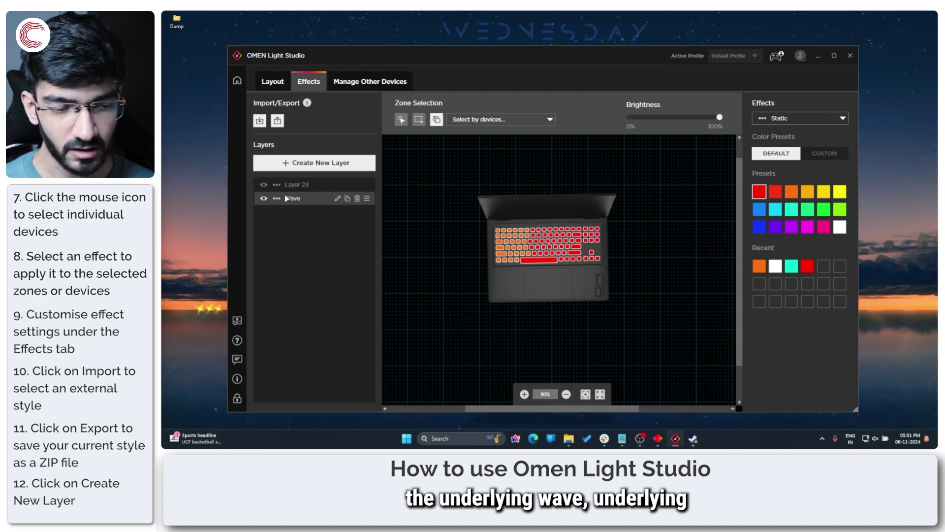
click(791, 209)
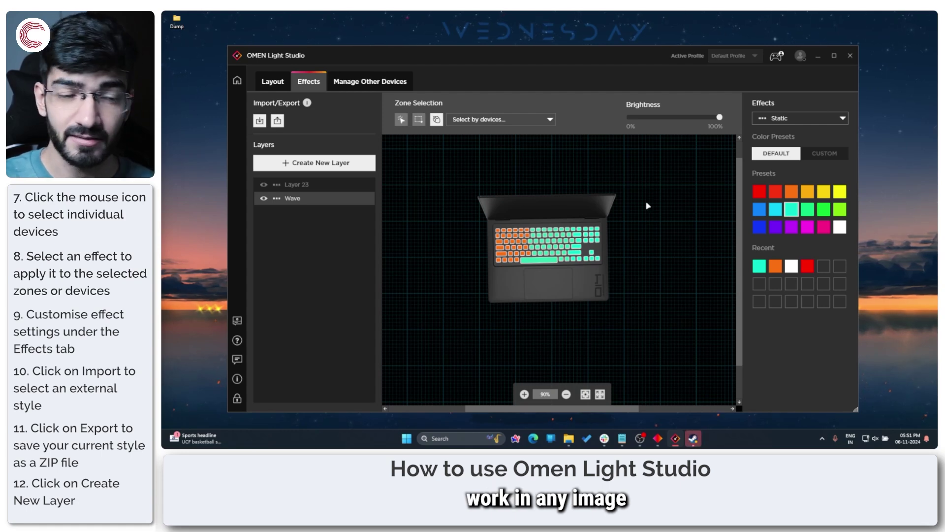
scroll(648, 206, up, 1)
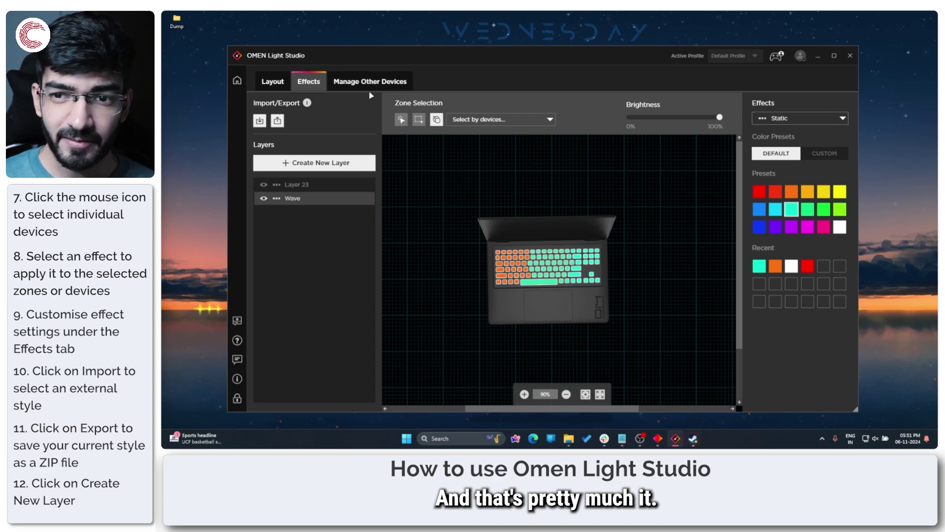
click(372, 89)
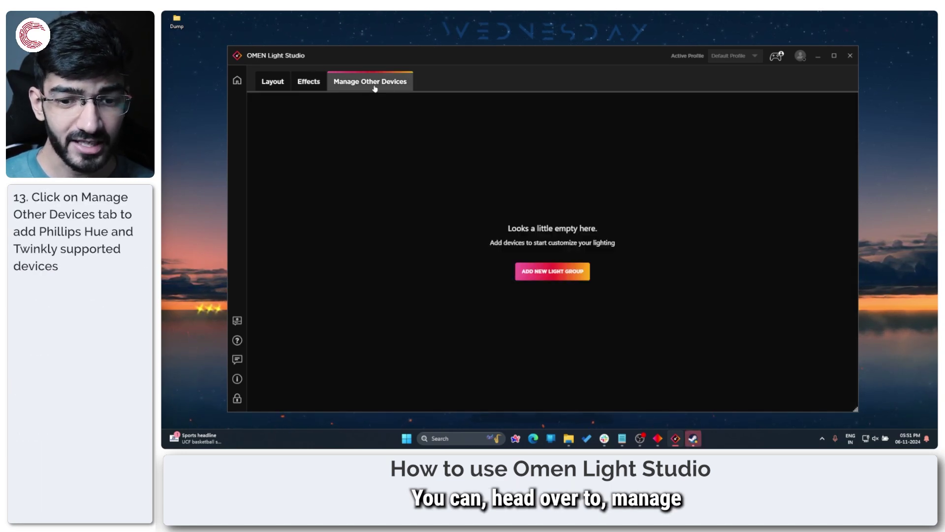
- View the Philips Hue and Twinkly light group options without adding one, then return to Effects
click(542, 273)
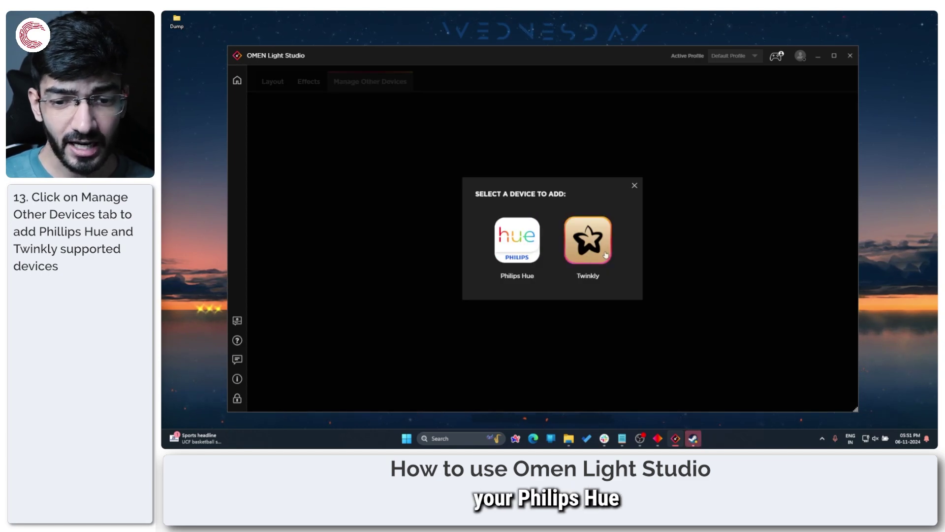
click(635, 186)
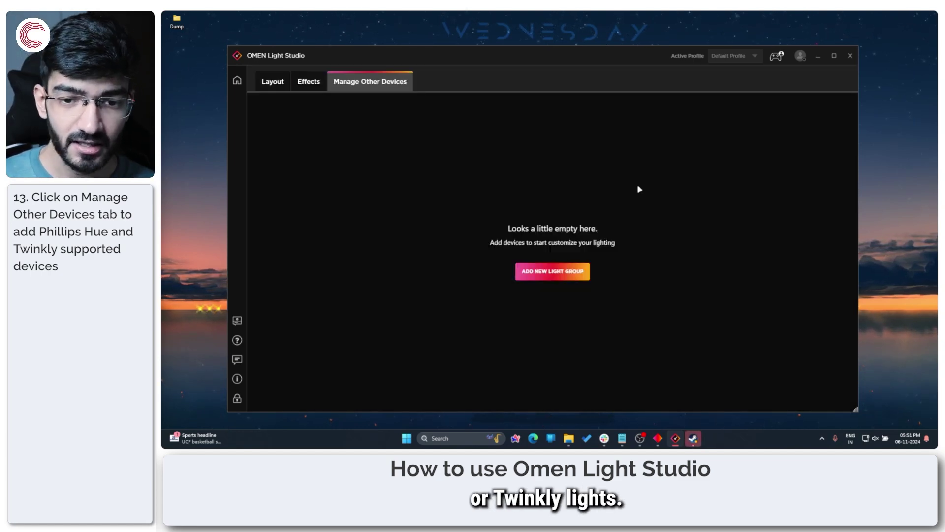
click(305, 82)
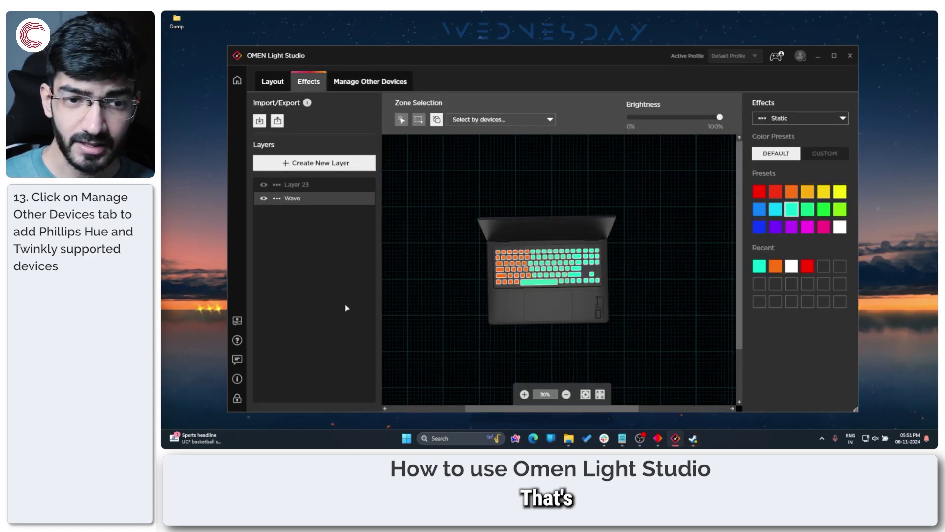